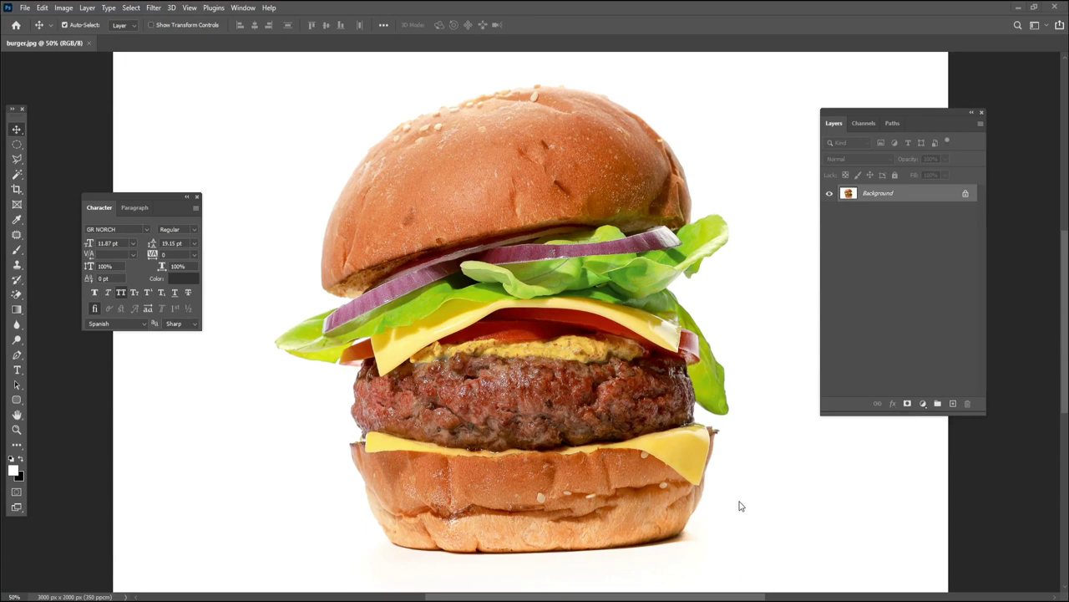
- Choose a lasso tool from the toolbar flyout and close the Character panel
left_click(19, 160)
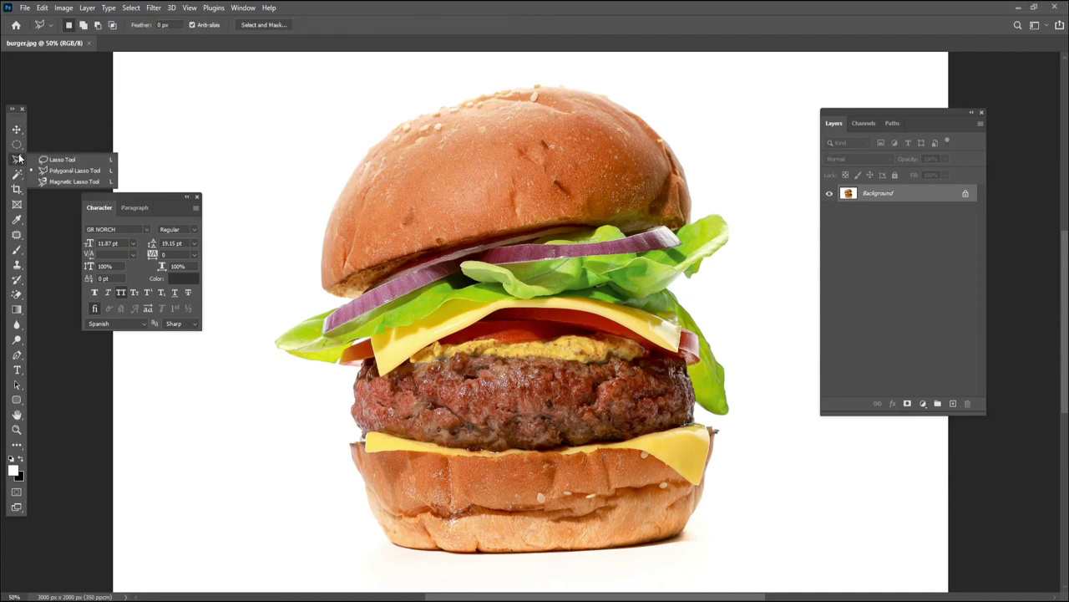
left_click(83, 159)
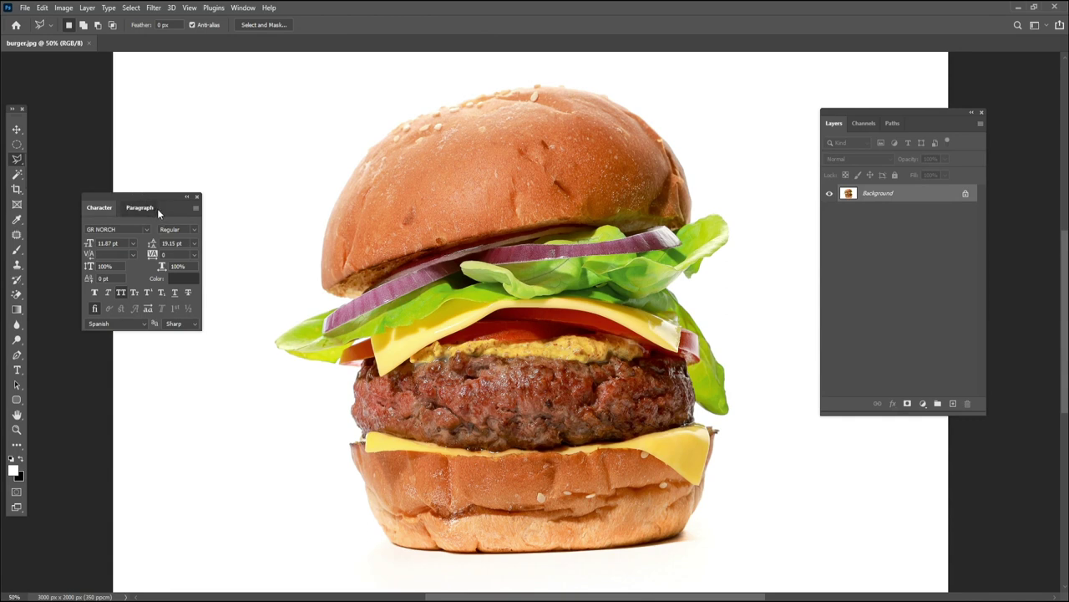
left_click(197, 199)
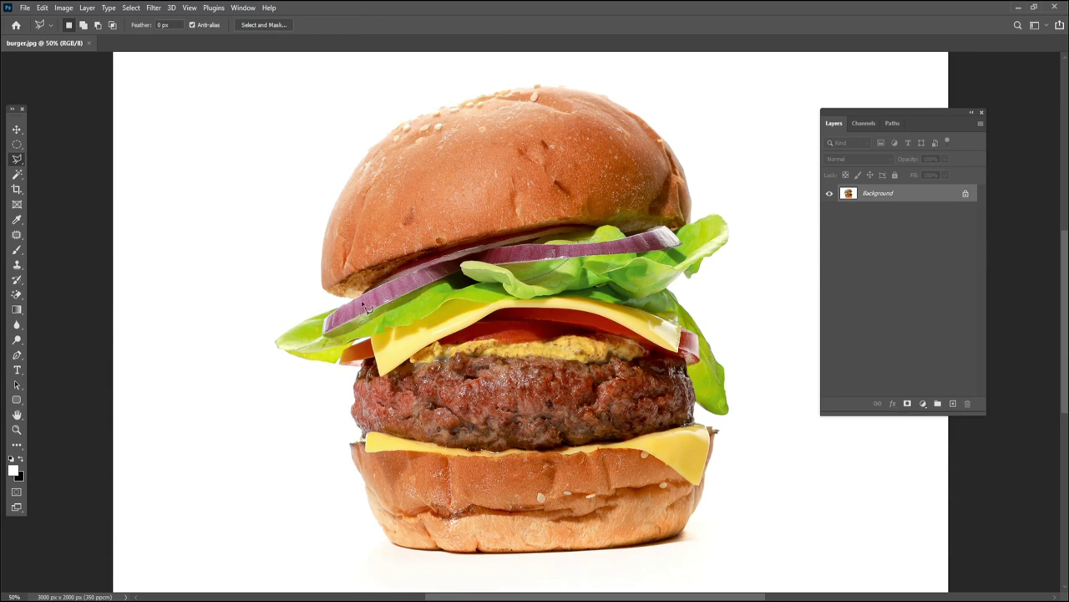
- Make the freehand Lasso Tool the active selection tool
right_click(15, 159)
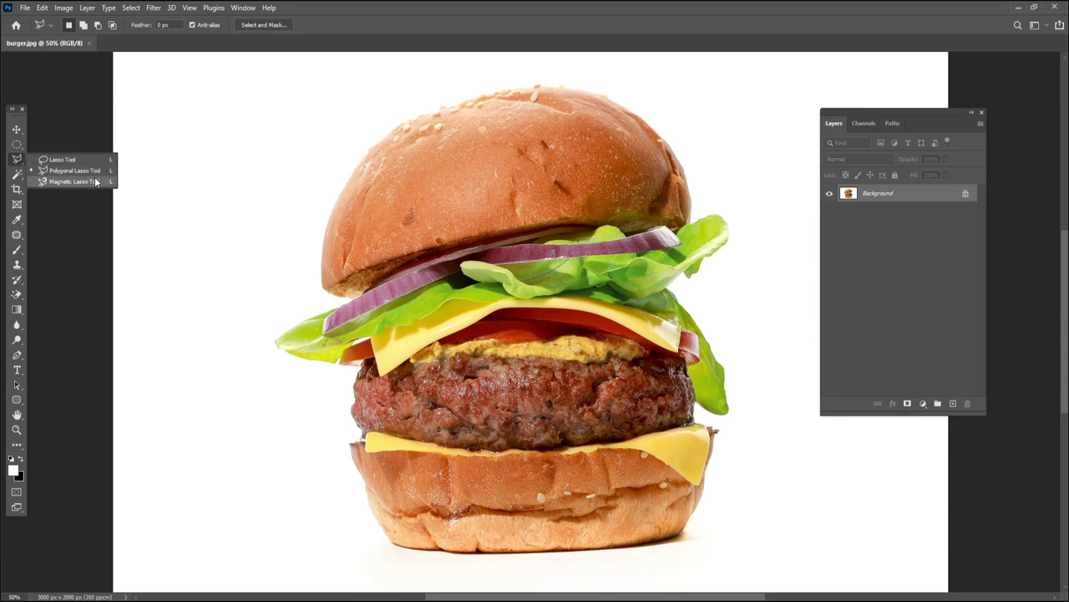
left_click(474, 222)
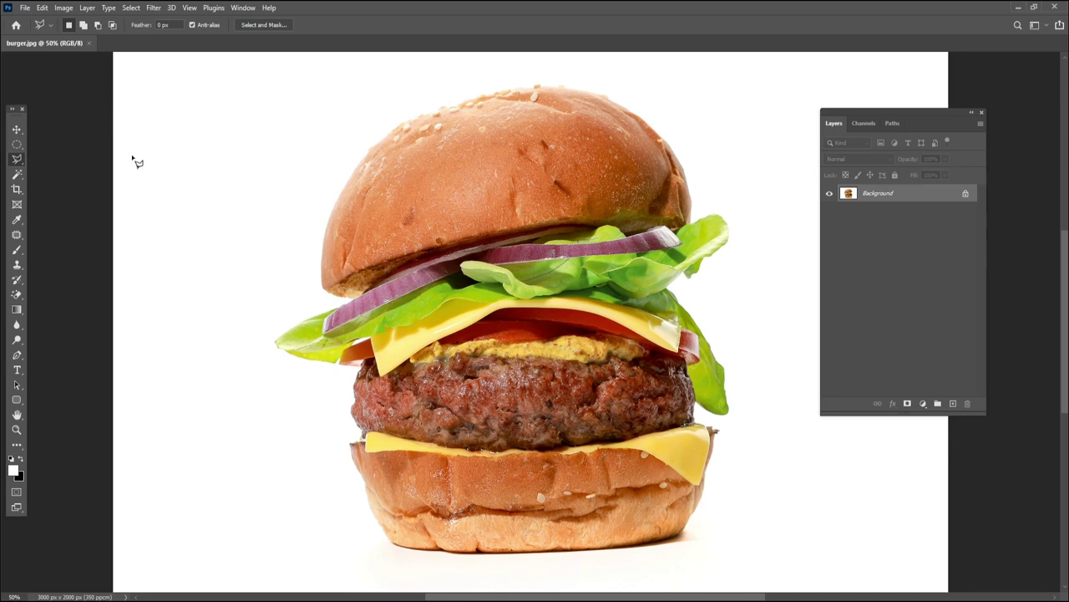
right_click(18, 159)
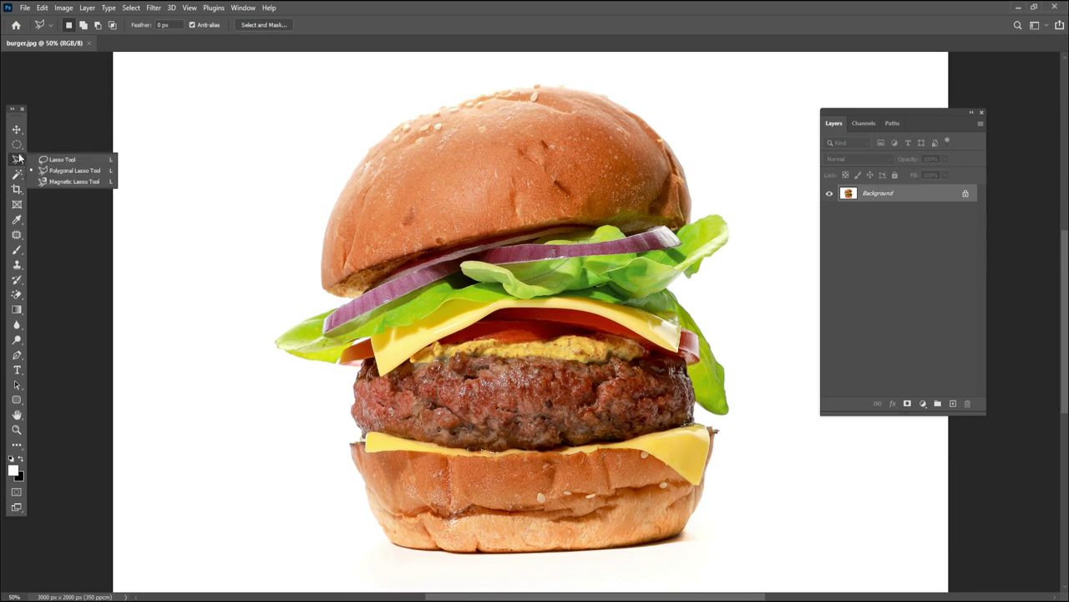
left_click(77, 164)
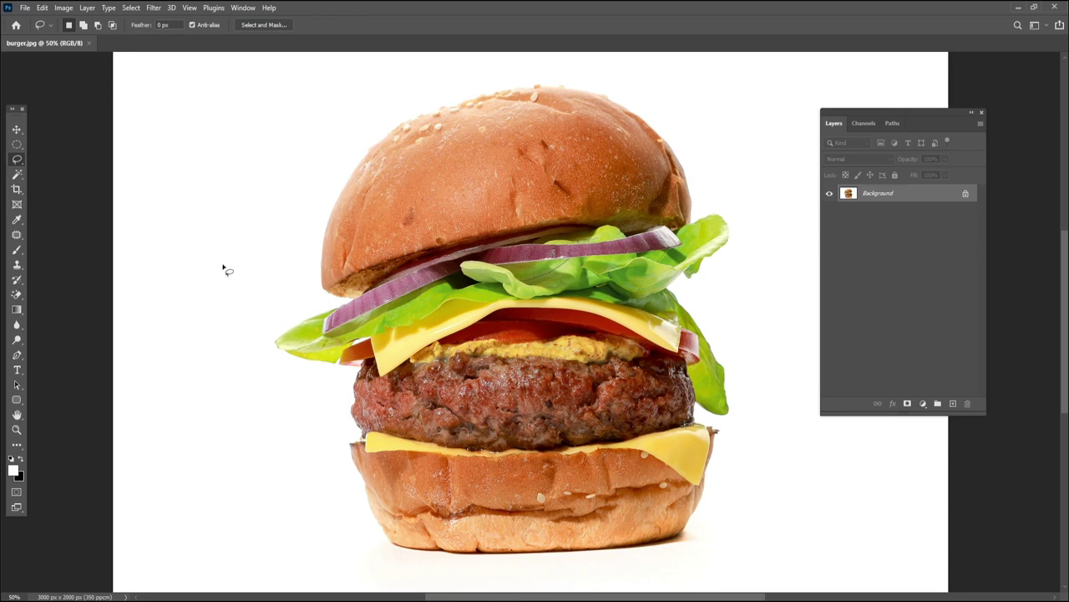
mouse_move(420, 89)
left_mouse_down()
mouse_move(389, 105)
mouse_move(309, 203)
mouse_move(259, 342)
mouse_move(292, 506)
mouse_move(443, 570)
mouse_move(741, 547)
mouse_move(816, 353)
mouse_move(764, 232)
mouse_move(700, 130)
mouse_move(611, 79)
mouse_move(409, 79)
mouse_move(399, 96)
left_mouse_up()
key("ctrl+j")
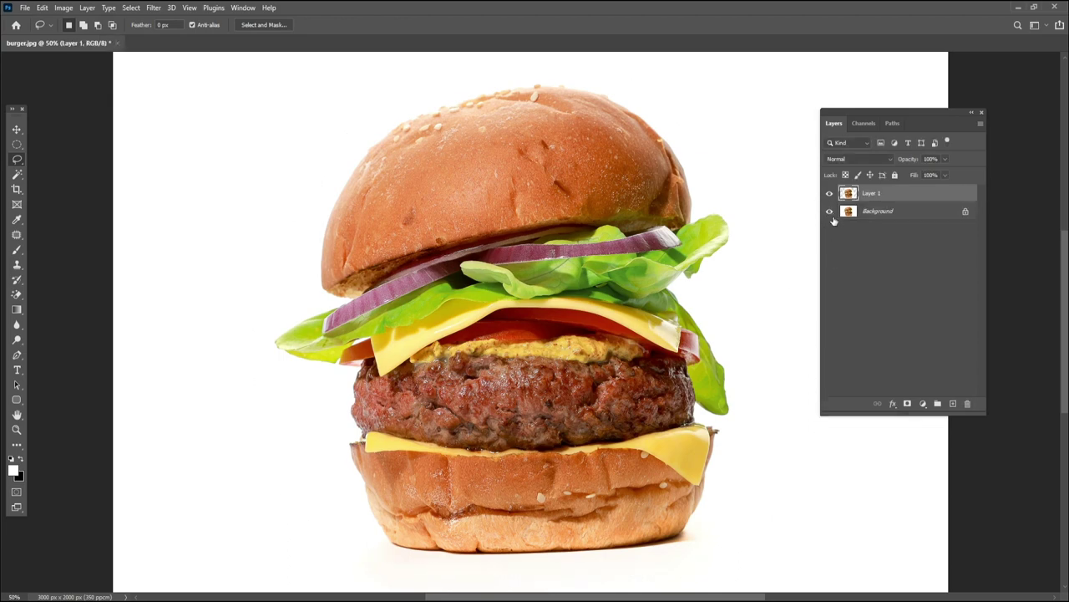
left_click(829, 212)
left_click_drag(935, 197, 967, 403)
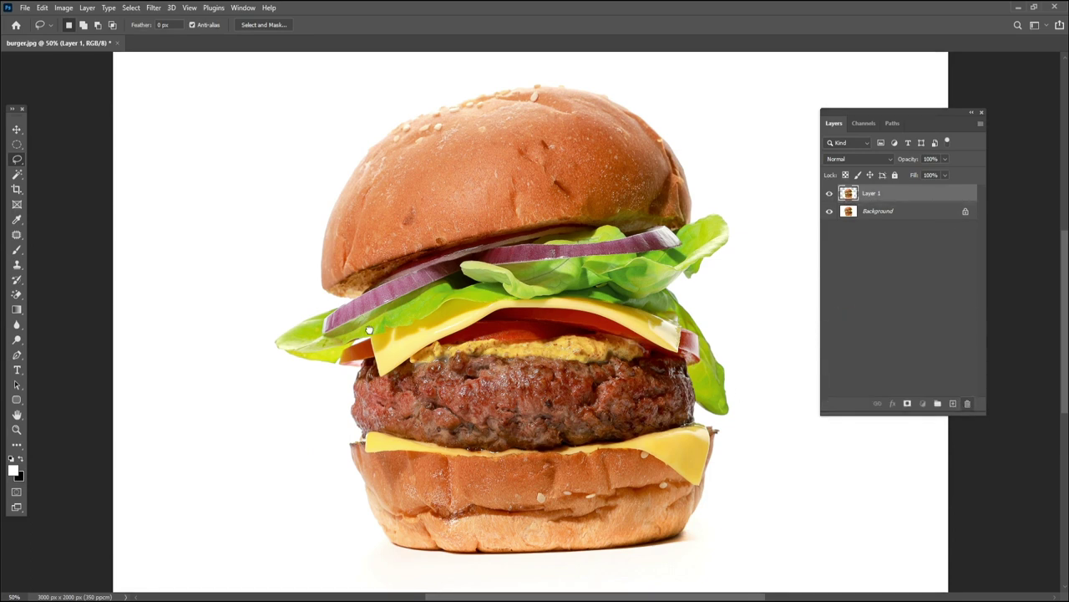
- Activate the Polygonal Lasso Tool and place the first outline point above the bun
right_click(17, 160)
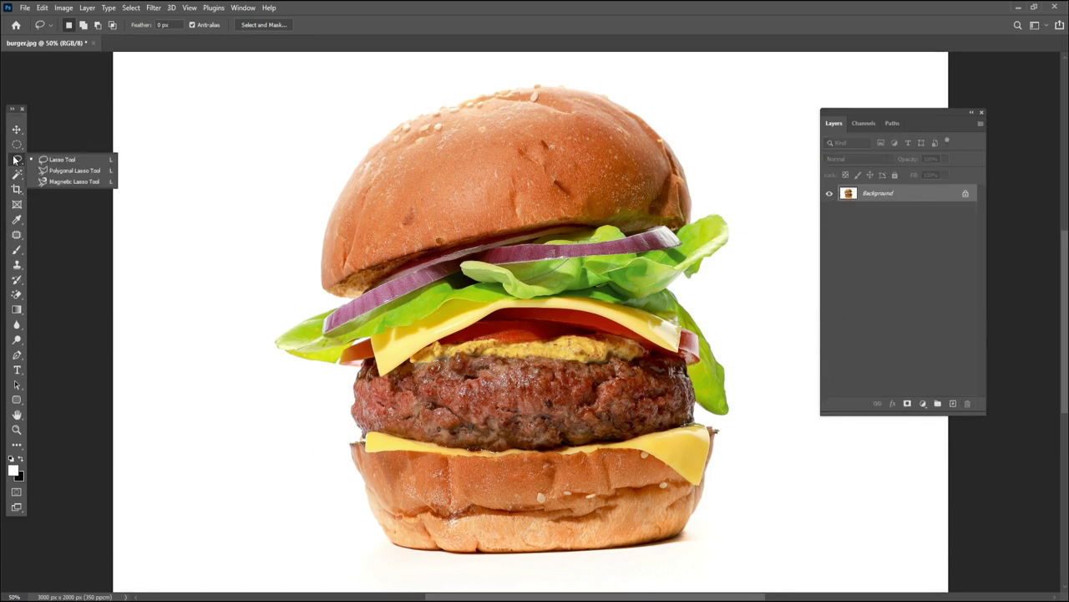
left_click(90, 172)
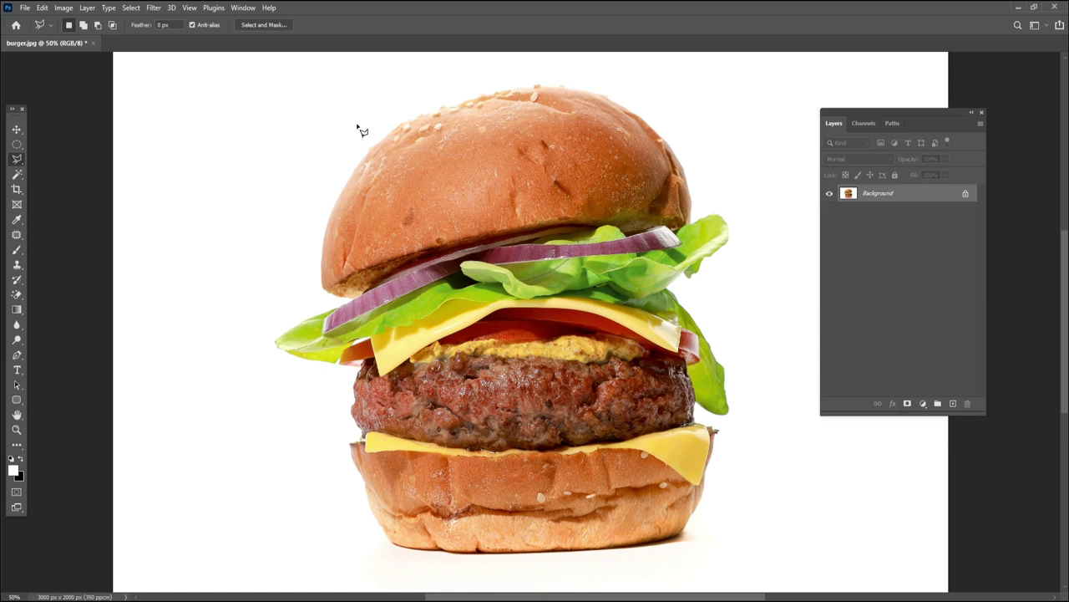
right_click(16, 158)
left_click(60, 171)
left_click(325, 97)
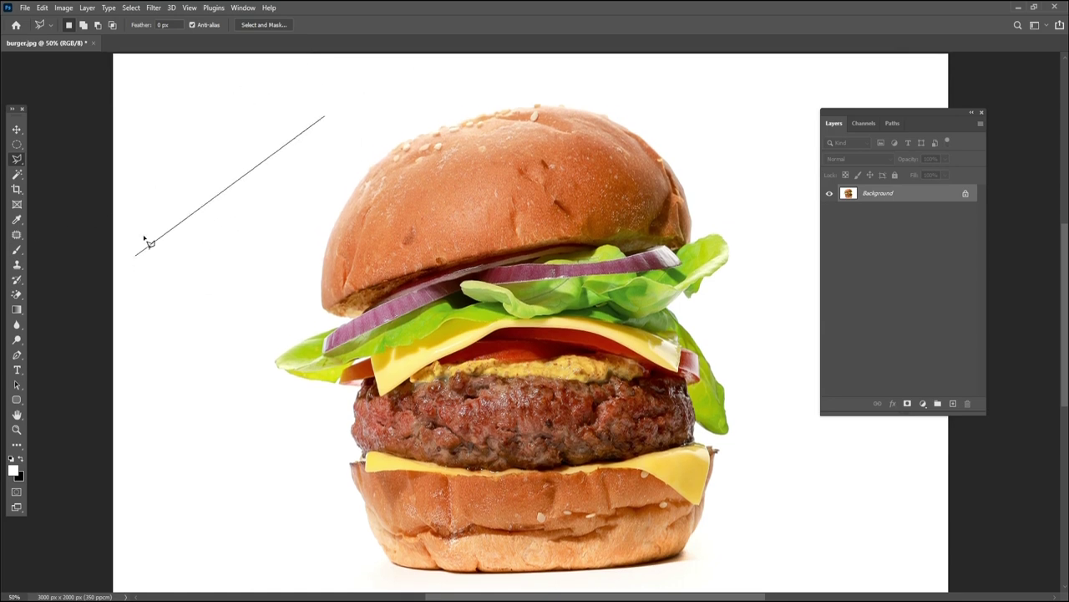
- Place polygonal outline corners down the burger's left side, along the bottom and up the right
left_click(149, 203)
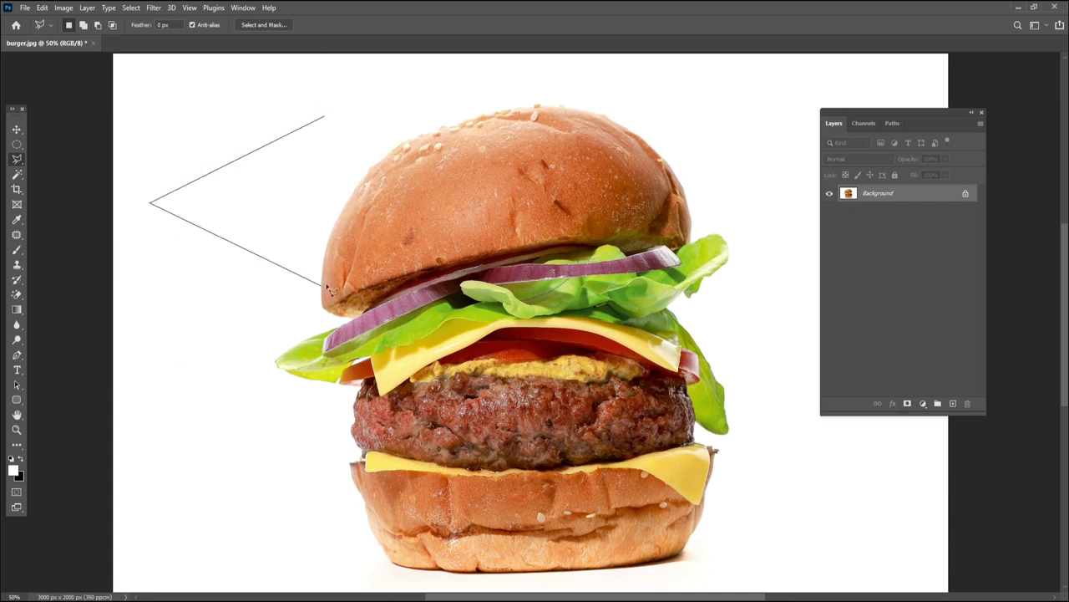
left_click(147, 340)
left_click(138, 458)
left_click(226, 531)
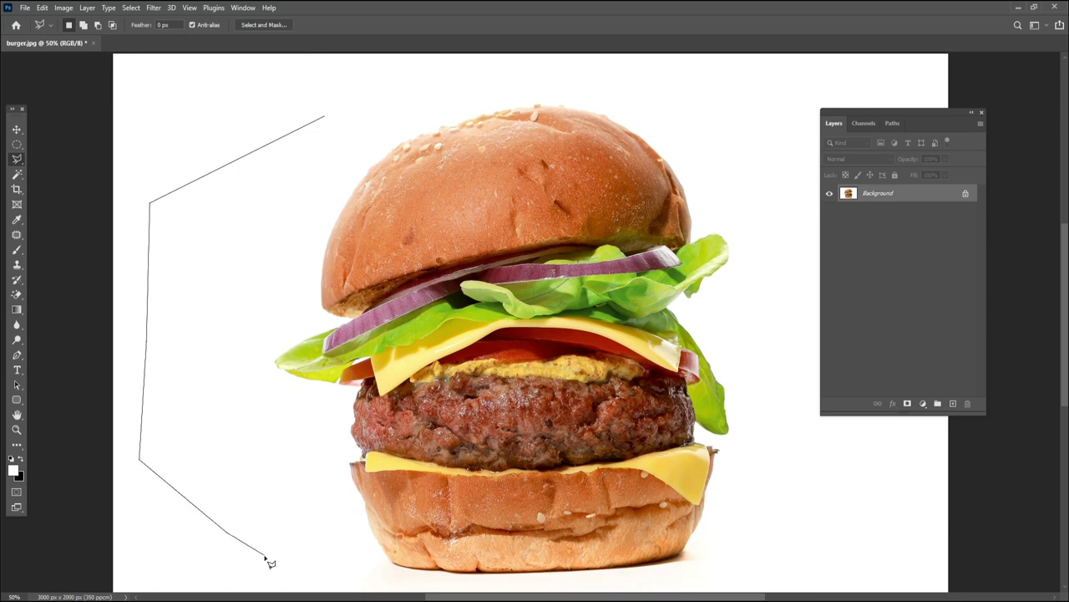
left_click(264, 554)
left_click(411, 578)
left_click(764, 574)
left_click(792, 410)
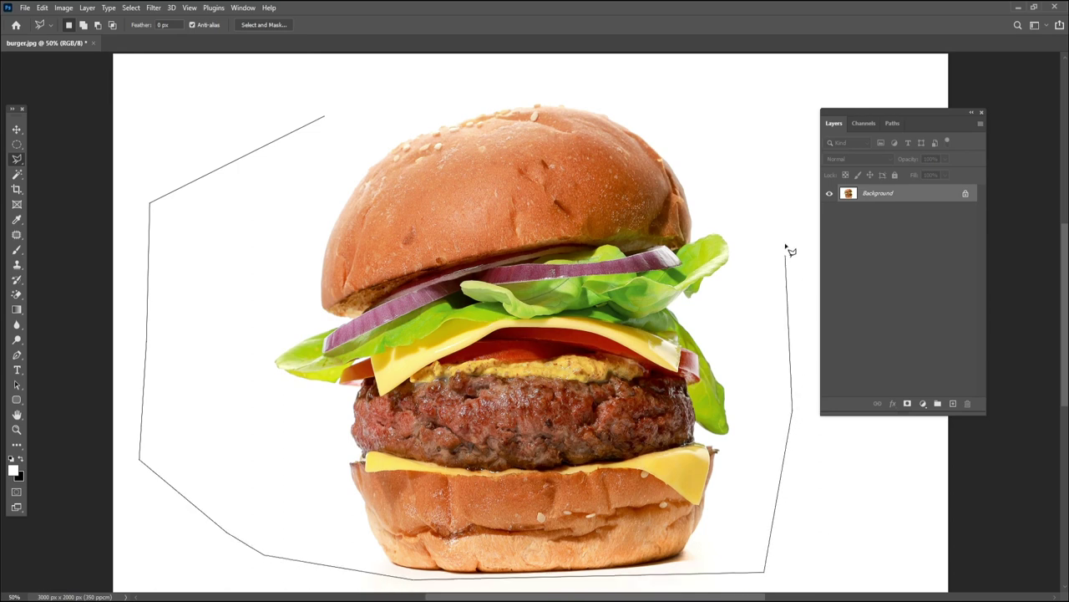
left_click(783, 231)
left_click(755, 128)
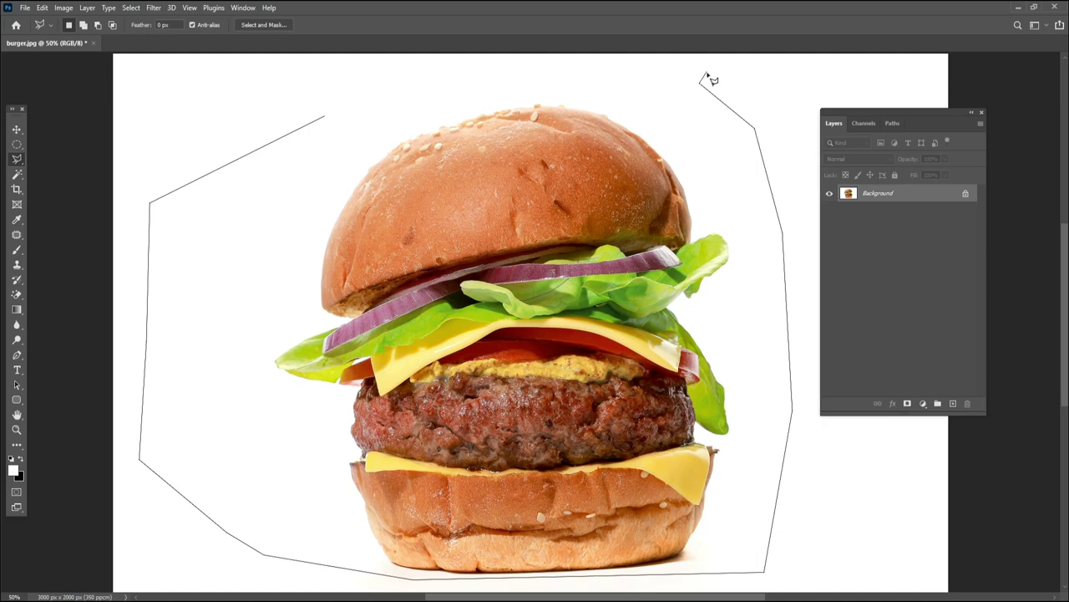
left_click(700, 84)
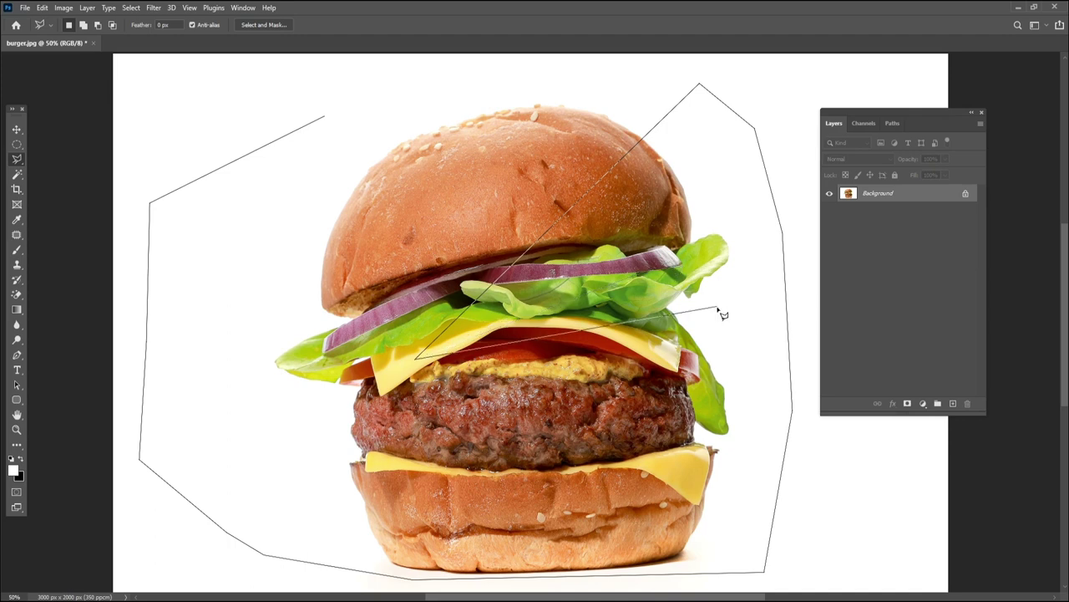
- Remove the misplaced corners with Backspace and cancel the unfinished outline
key("BackSpace")
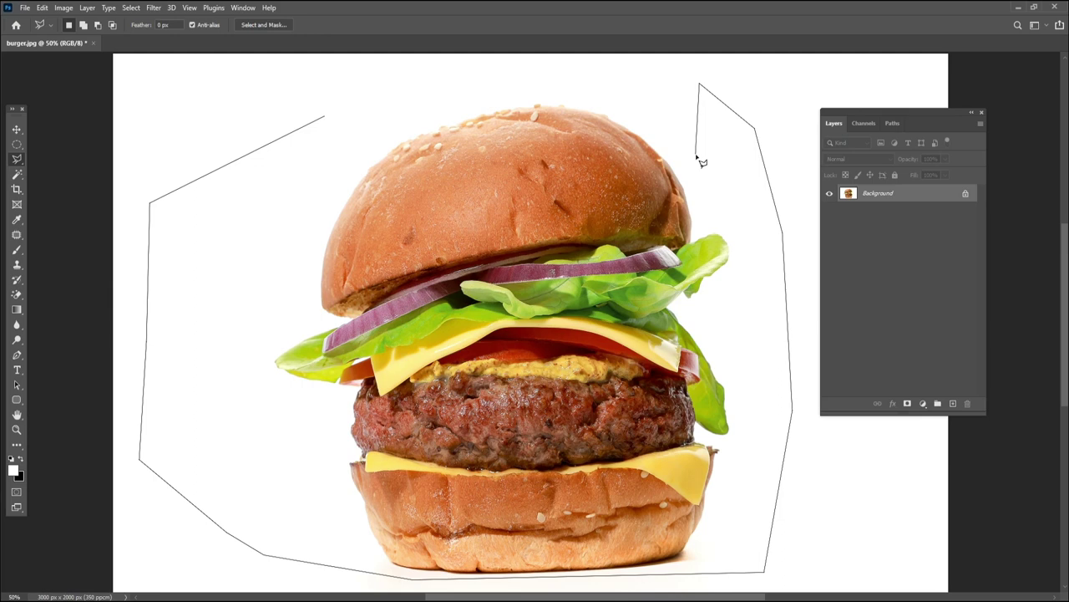
key("BackSpace")
key("BackSpace")
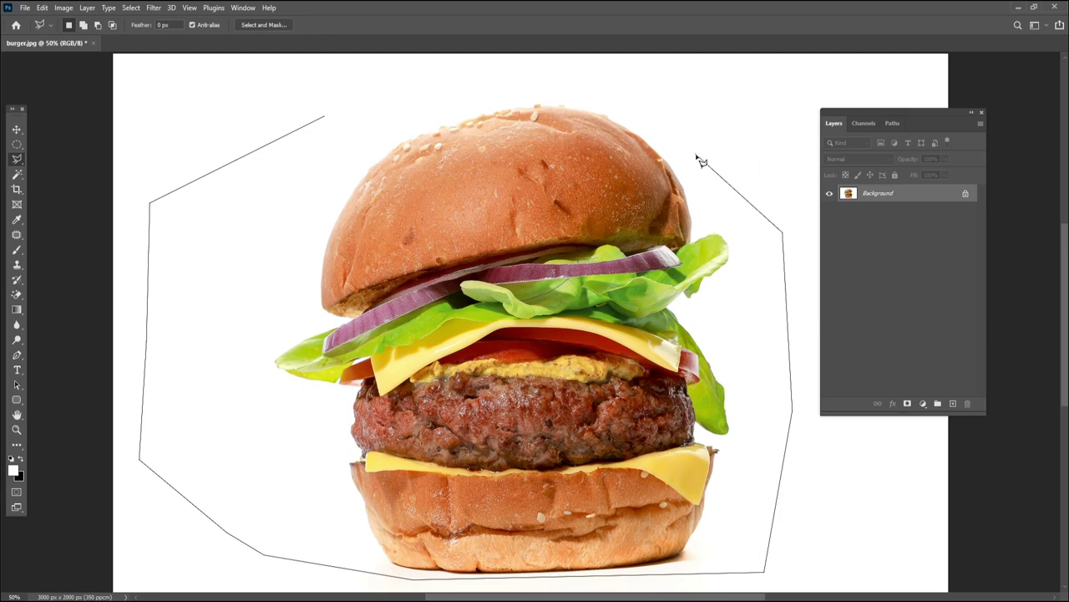
key("BackSpace")
key("BackSpace")
key("BackSpace")
key("BackSpace")
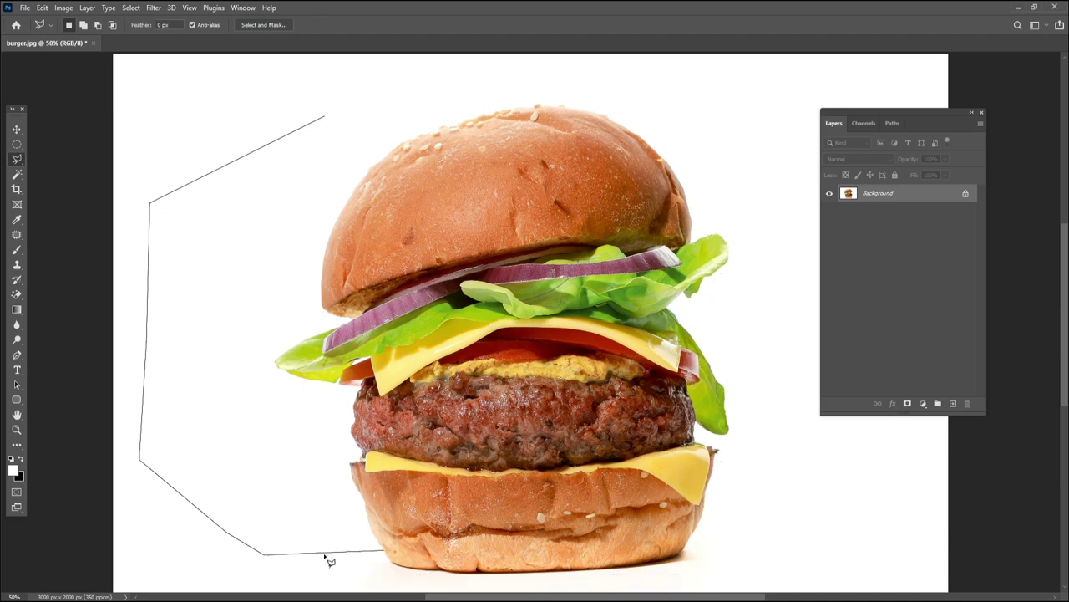
key("BackSpace")
key("BackSpace")
key("BackSpace")
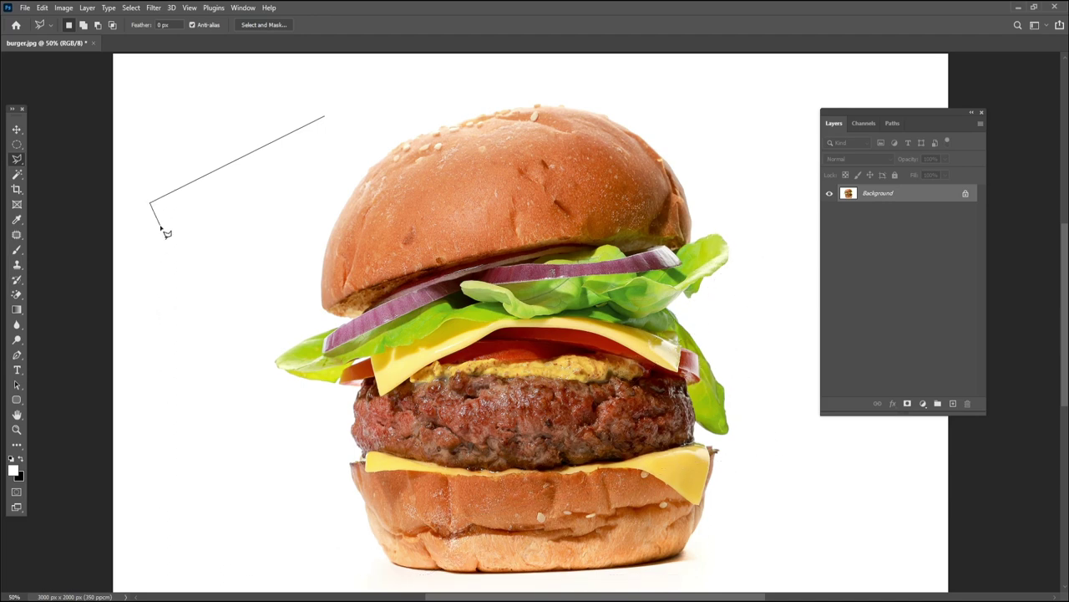
key("BackSpace")
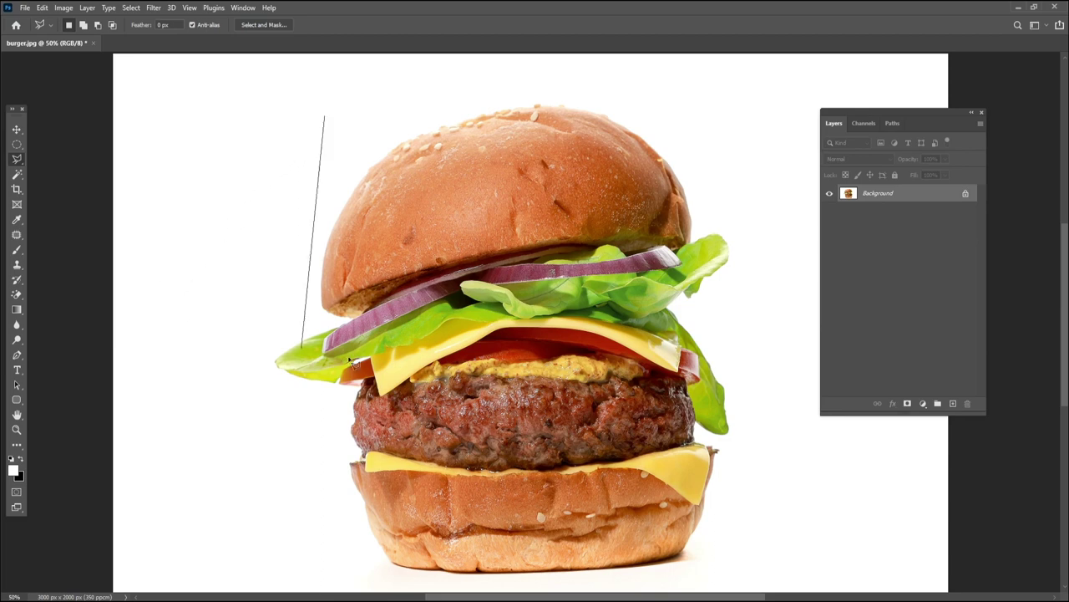
left_click(462, 366)
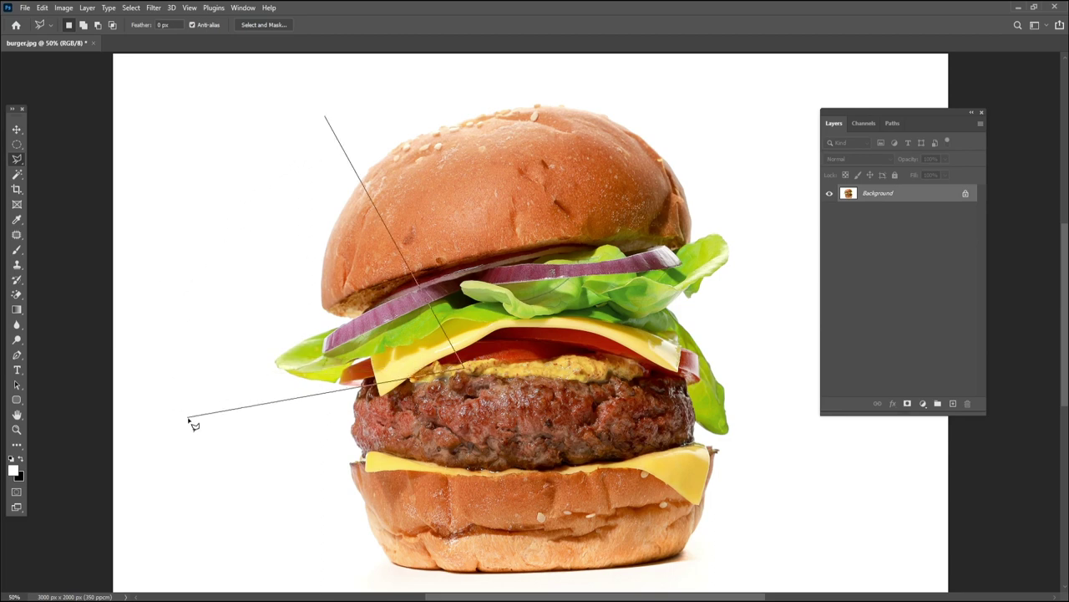
key("BackSpace")
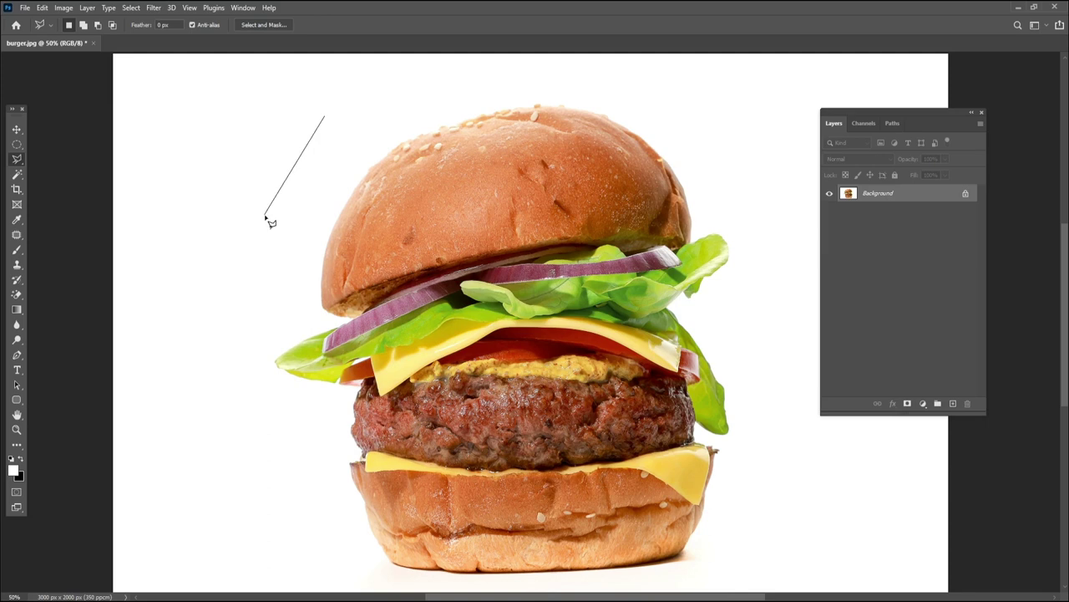
key("Escape")
- Zoom in to 100% on the top bun and scroll it into view
left_click(17, 429)
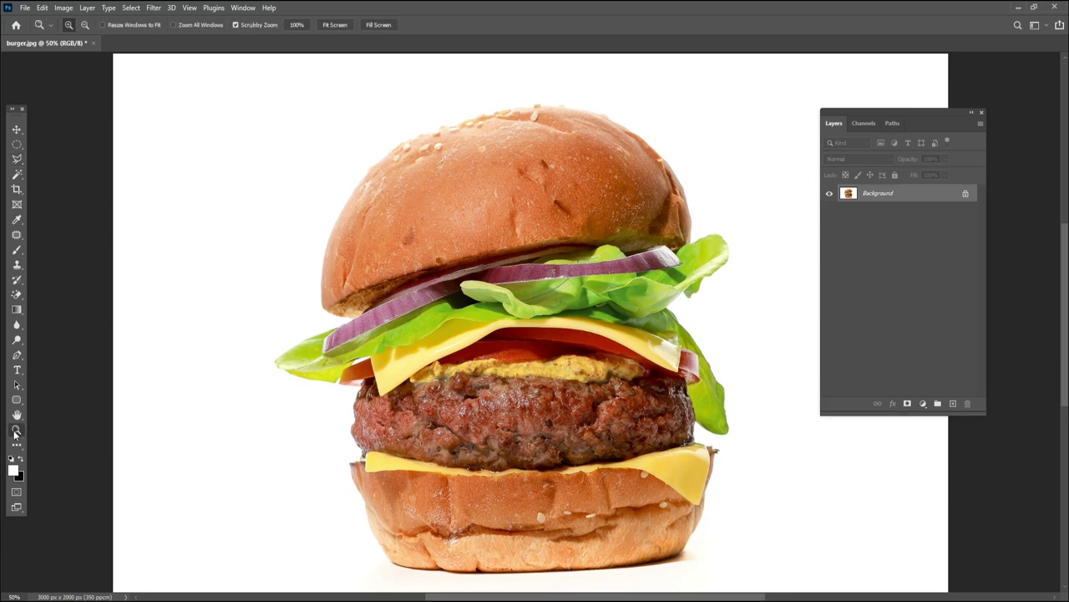
left_click_drag(458, 253, 511, 148)
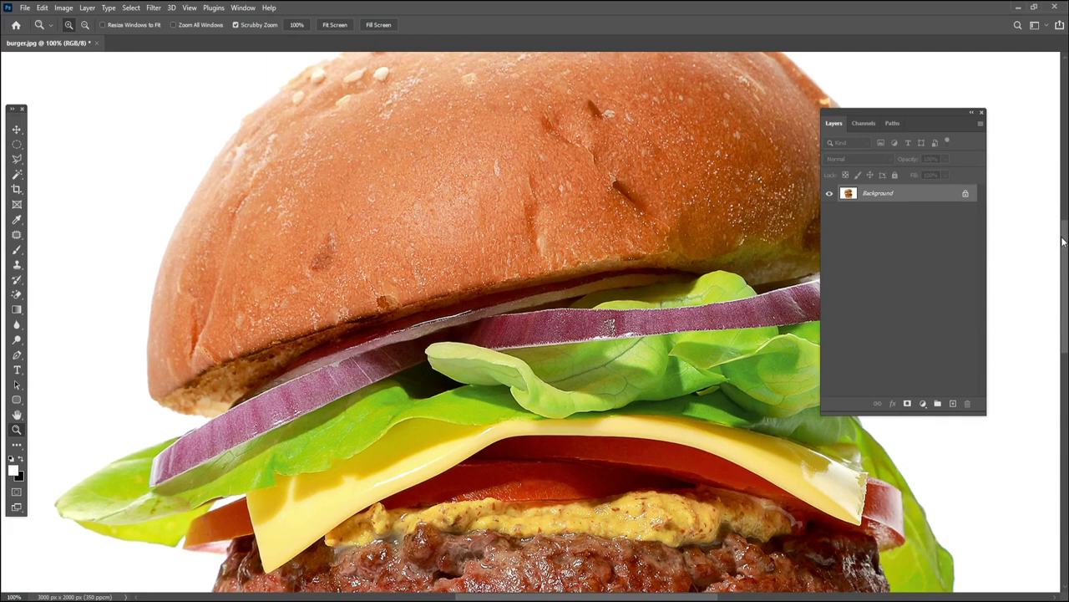
scroll(1065, 244, "up", 3)
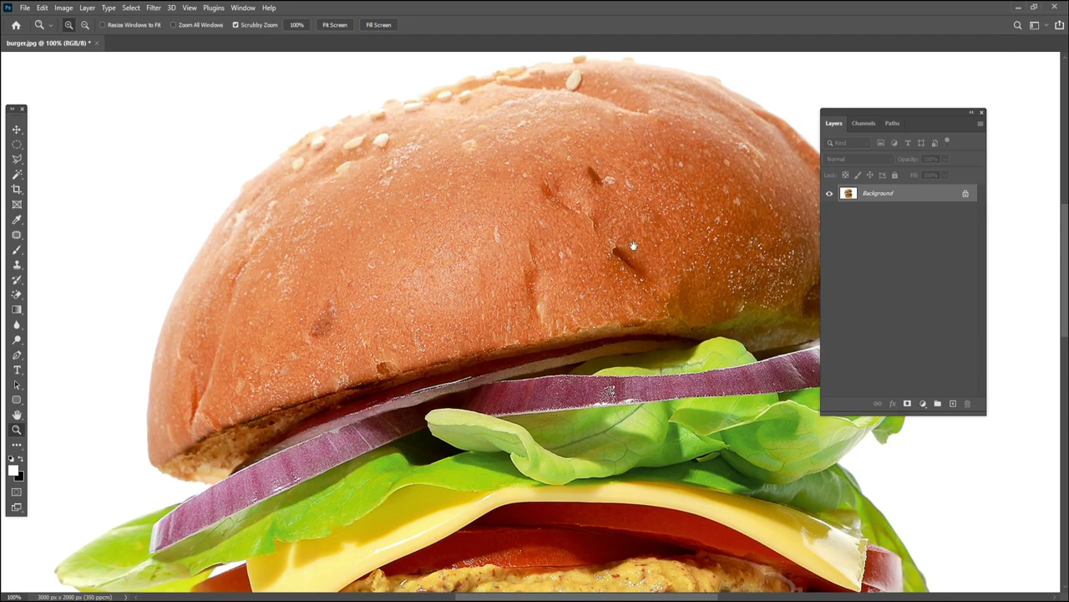
scroll(485, 218, "right", 3)
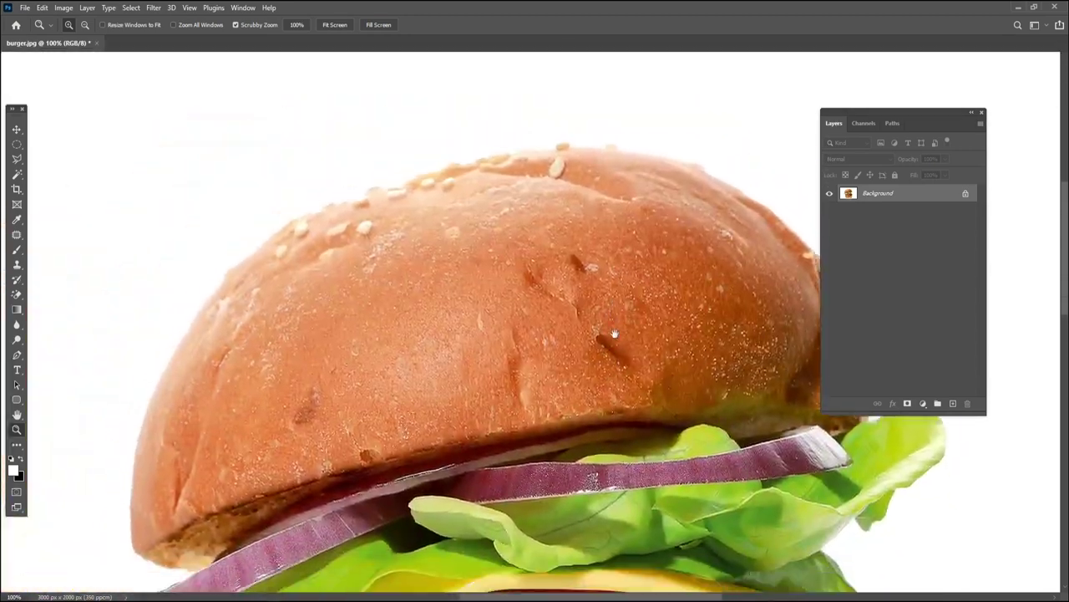
- Trace a closed freehand Lasso outline around the top bun along the onion edge
right_click(14, 161)
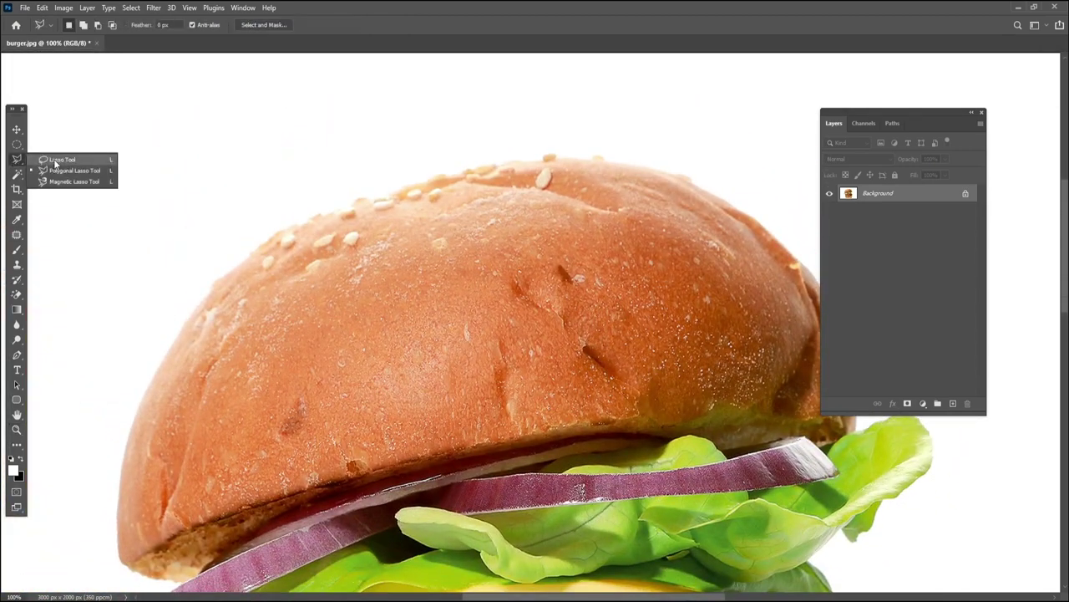
left_click(60, 173)
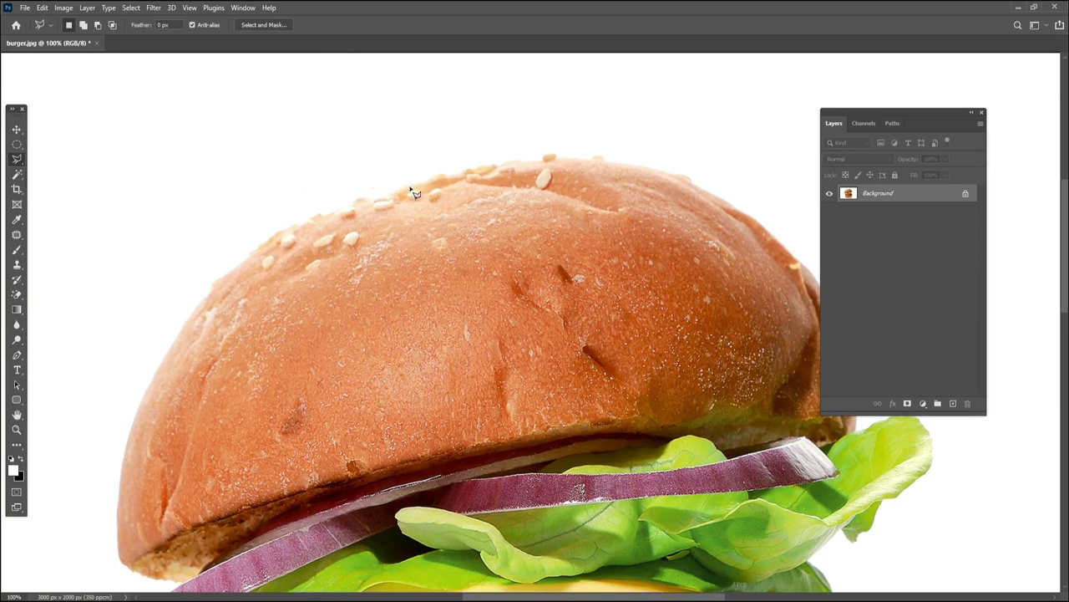
mouse_move(411, 188)
left_mouse_down()
mouse_move(267, 241)
mouse_move(202, 301)
mouse_move(126, 447)
mouse_move(122, 558)
left_mouse_up()
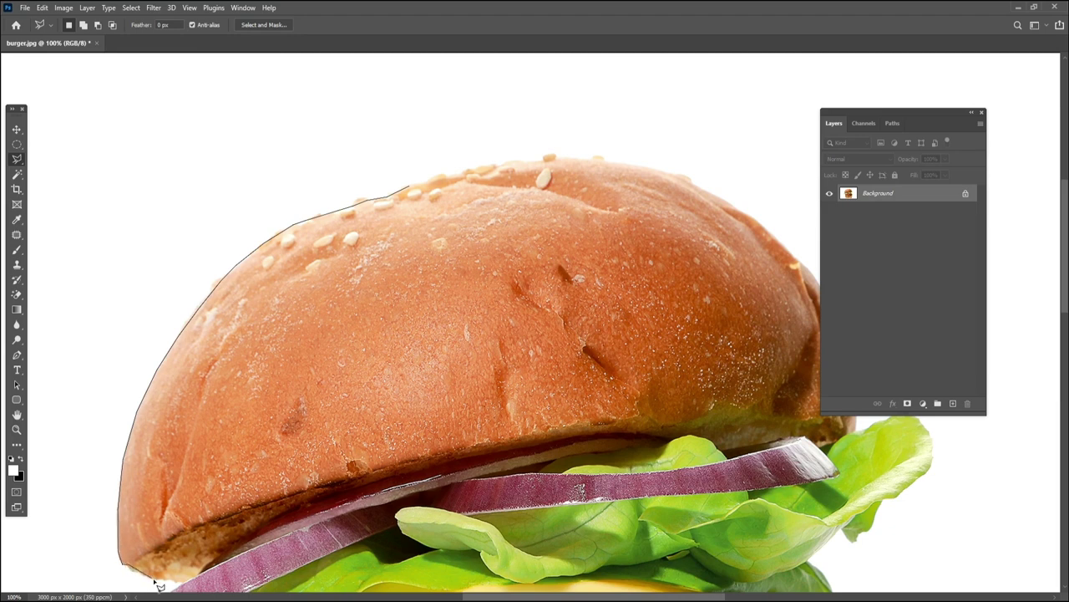
mouse_move(132, 571)
left_mouse_down()
mouse_move(203, 583)
mouse_move(245, 549)
left_mouse_up()
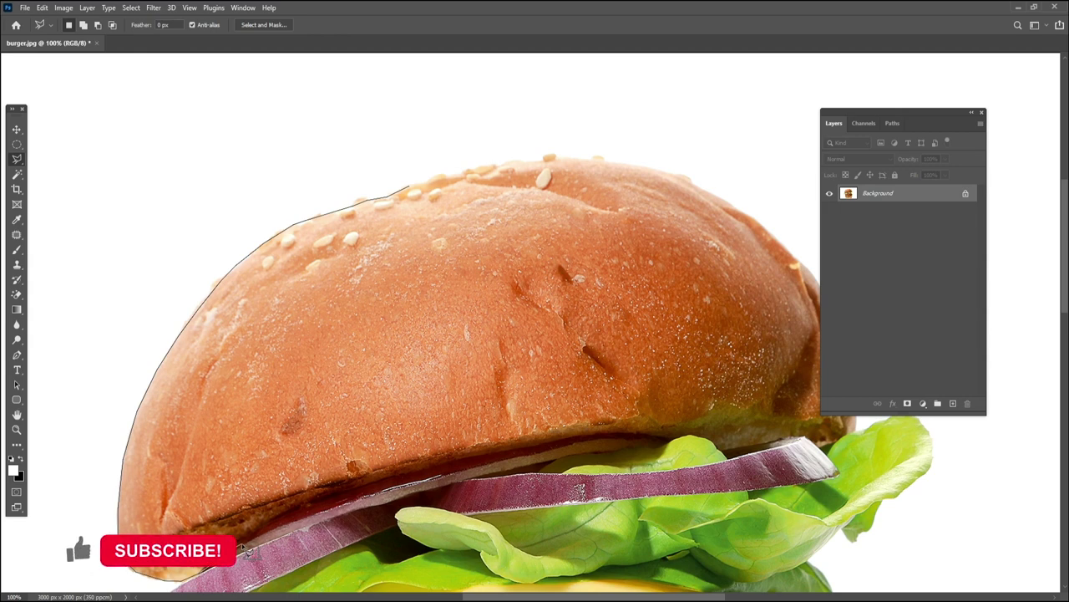
mouse_move(245, 547)
left_mouse_down()
mouse_move(386, 484)
mouse_move(569, 451)
mouse_move(664, 439)
mouse_move(756, 455)
mouse_move(865, 445)
mouse_move(847, 330)
mouse_move(777, 238)
mouse_move(695, 184)
mouse_move(635, 165)
mouse_move(524, 163)
left_mouse_up()
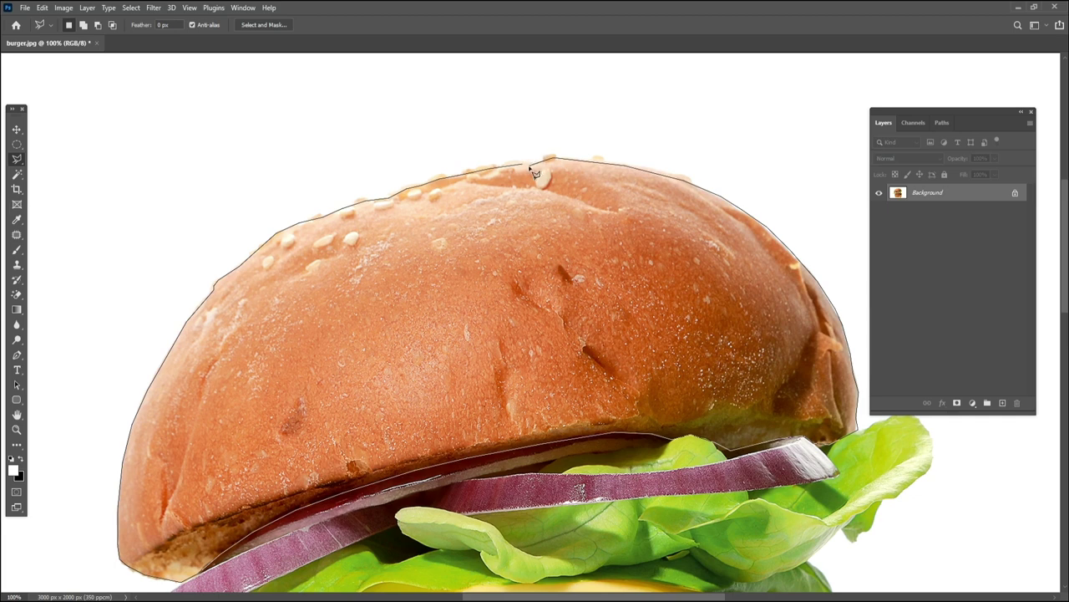
left_click_drag(524, 163, 526, 170)
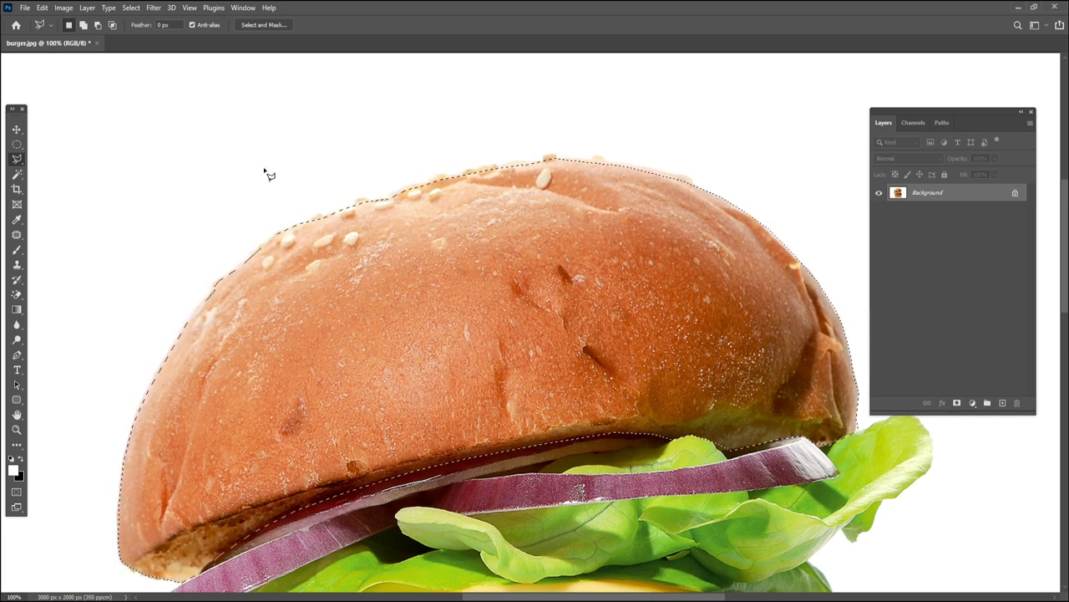
- Copy the selected bun to Layer 1, view it alone, then hide it and show Background
key("ctrl+j")
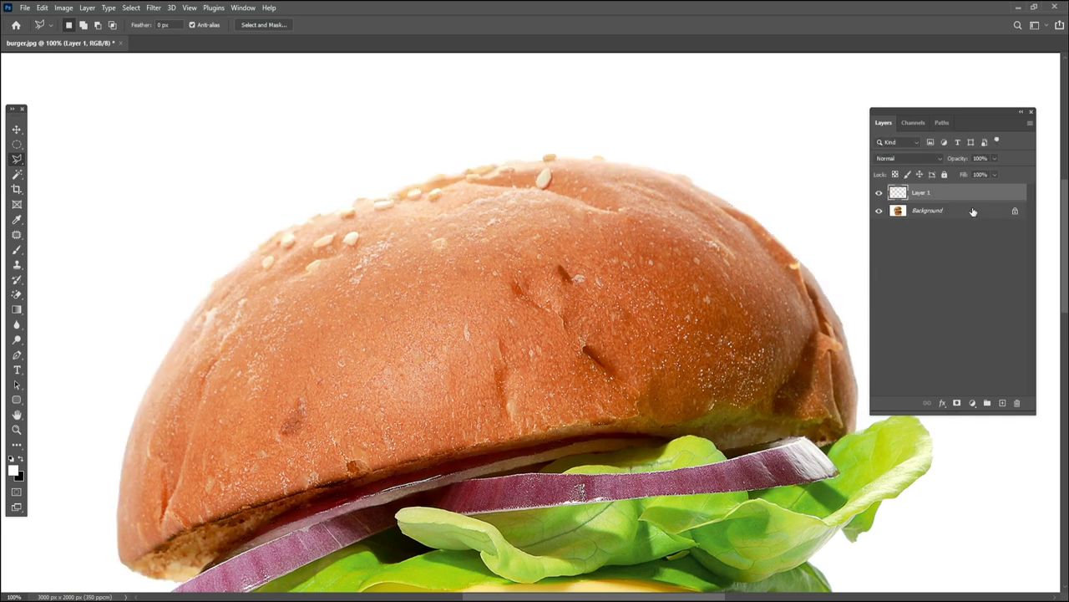
left_click(881, 211)
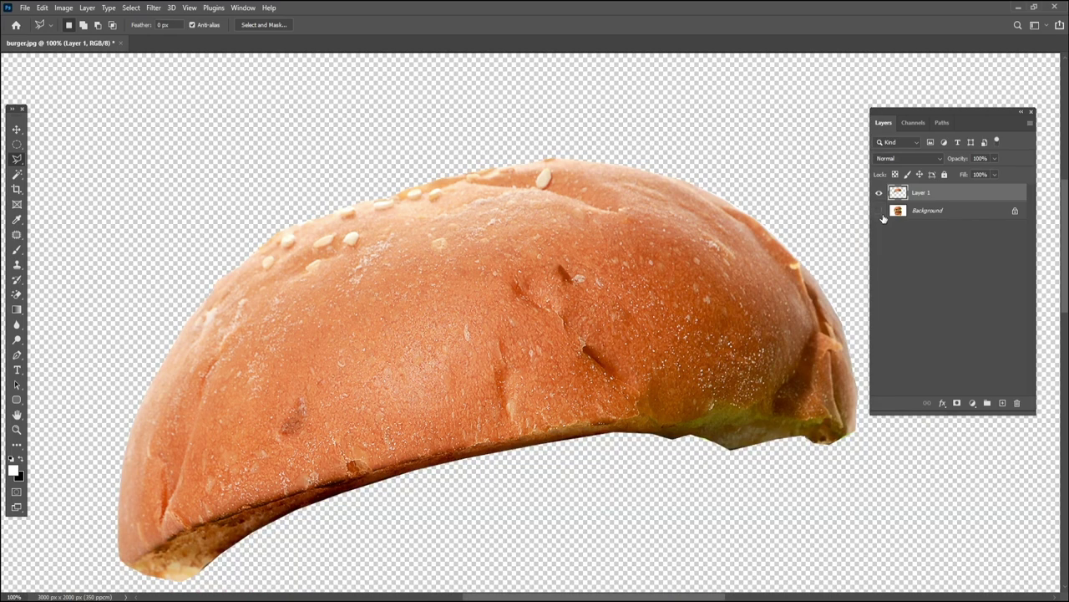
left_click(879, 193)
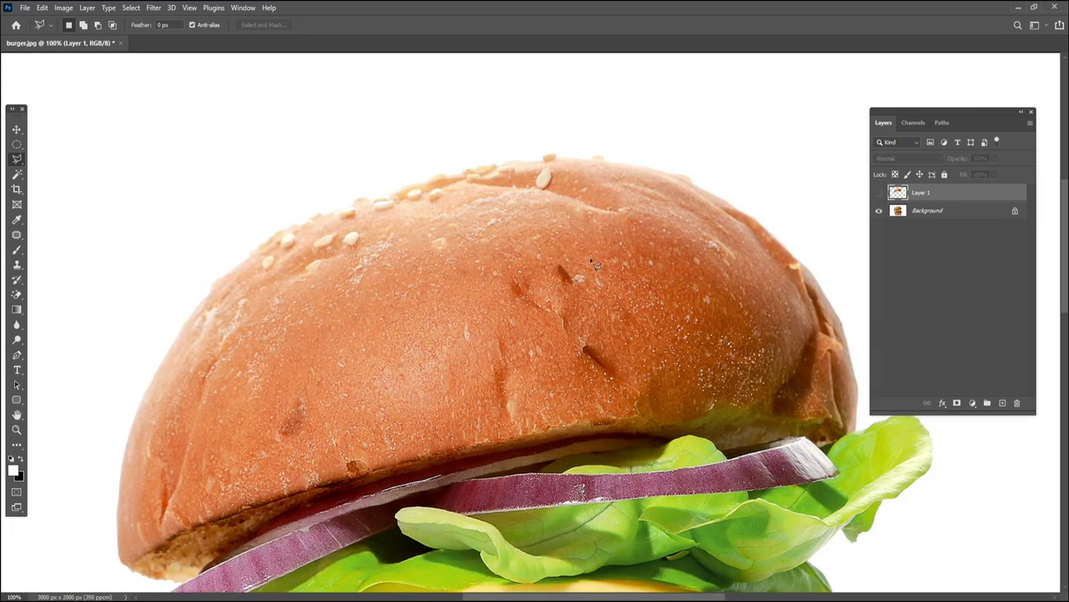
left_click(247, 262)
key("BackSpace")
key("BackSpace")
key("BackSpace")
key("BackSpace")
key("BackSpace")
key("BackSpace")
key("BackSpace")
key("BackSpace")
- Outline the top bun with the Magnetic Lasso into a closed selection
right_click(17, 159)
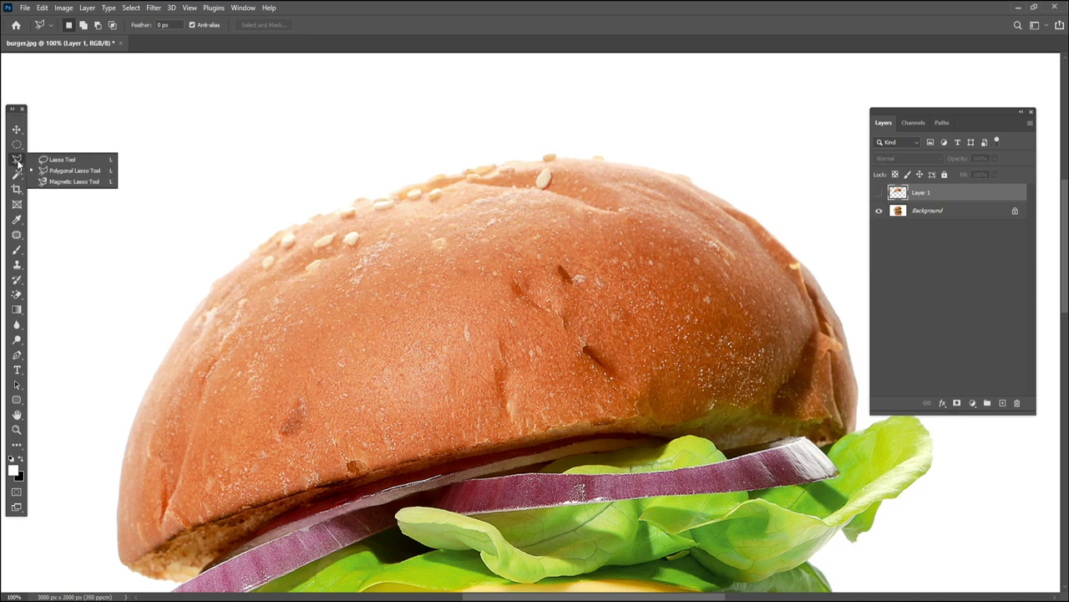
left_click(74, 182)
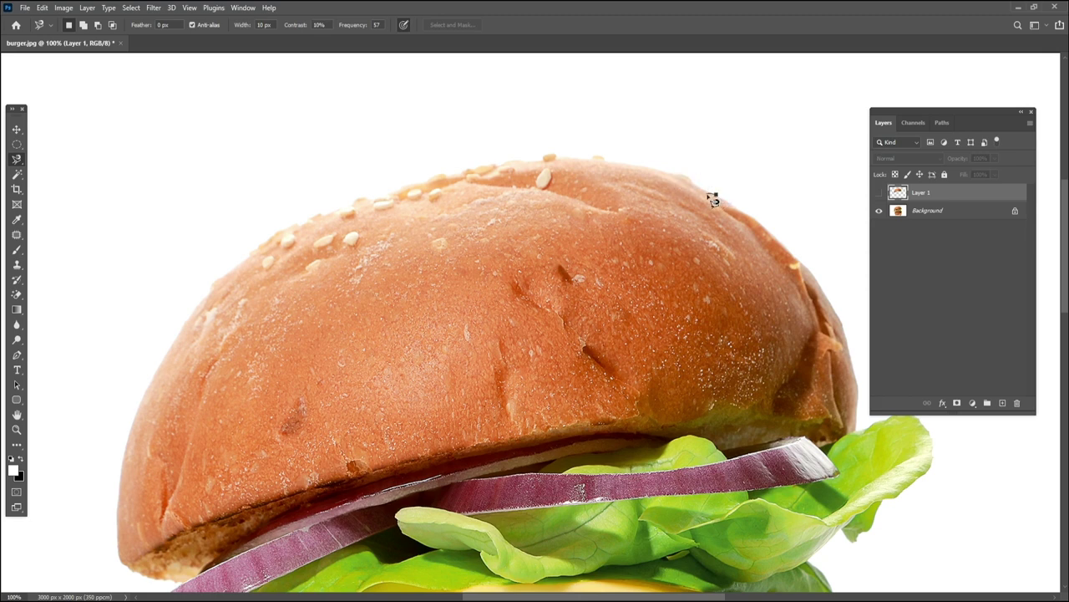
left_click(714, 195)
scroll(632, 169, "down", 1)
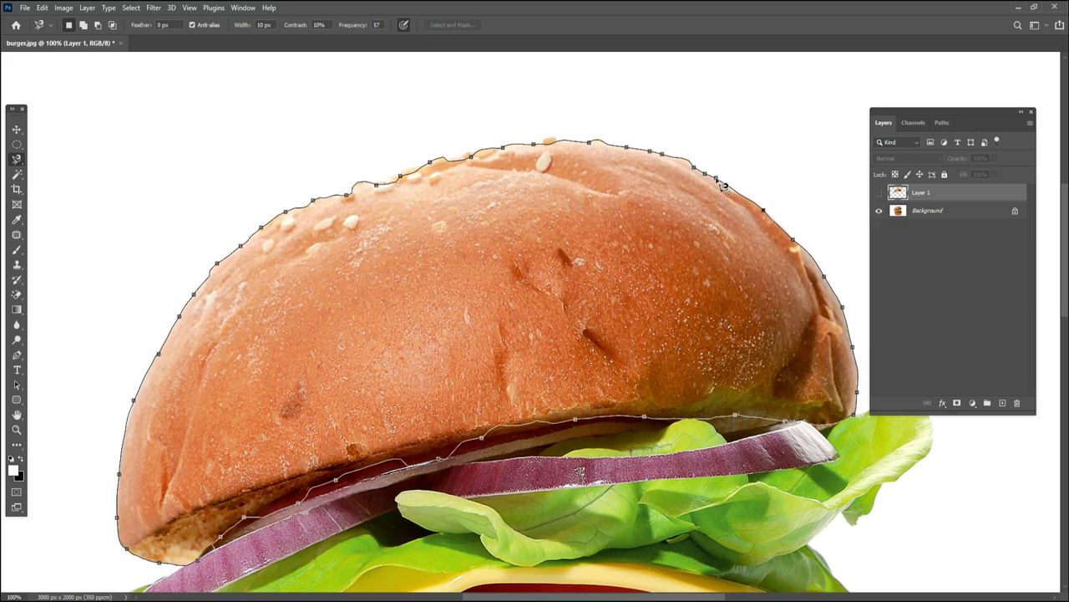
left_click(724, 186)
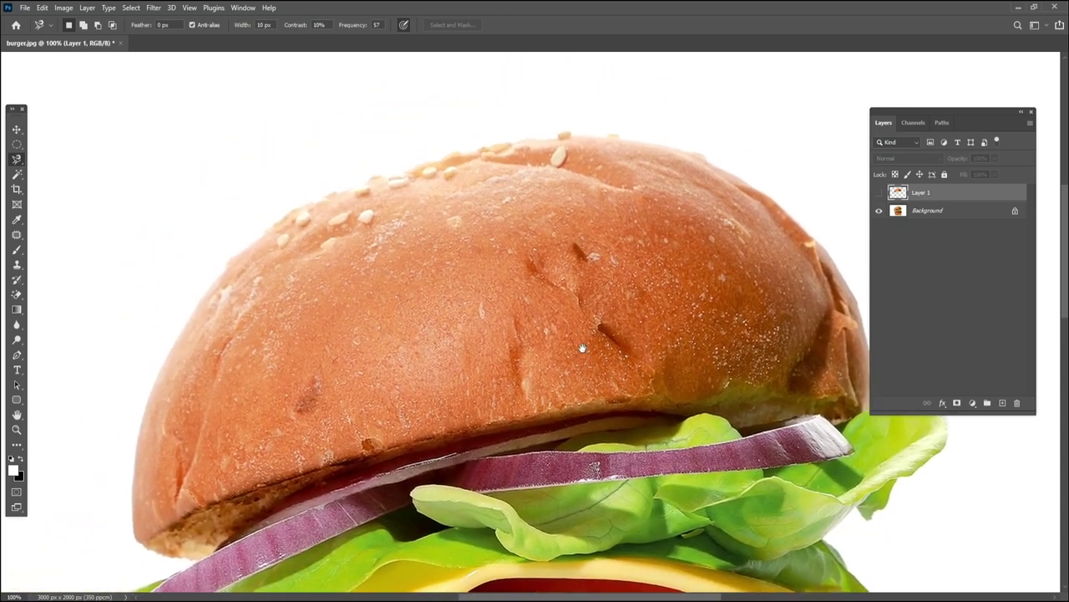
- Deselect the bun and fit the whole burger in the window
right_click(15, 159)
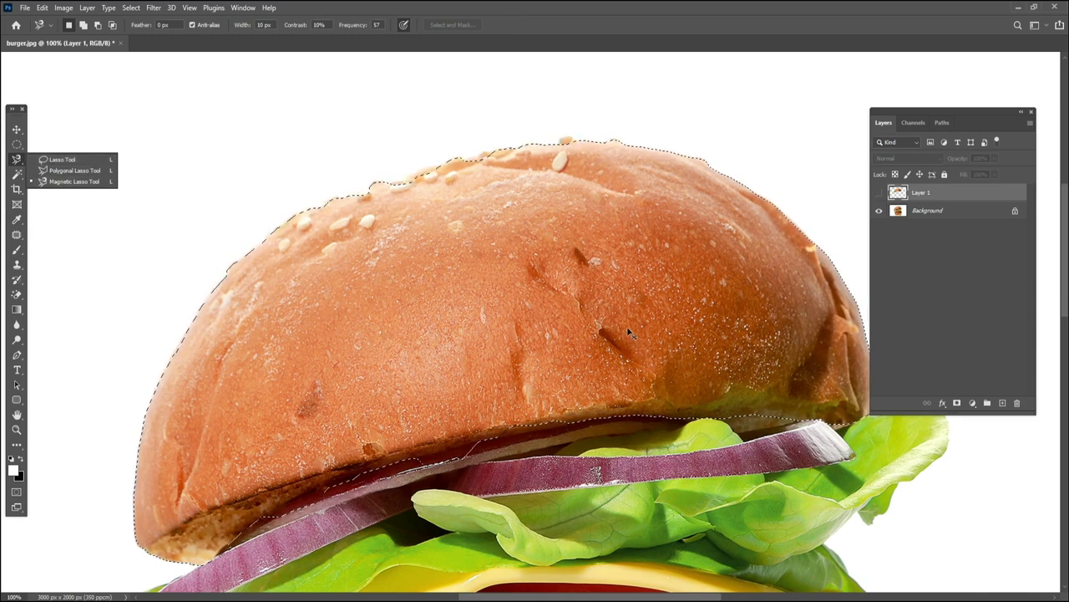
left_click(635, 26)
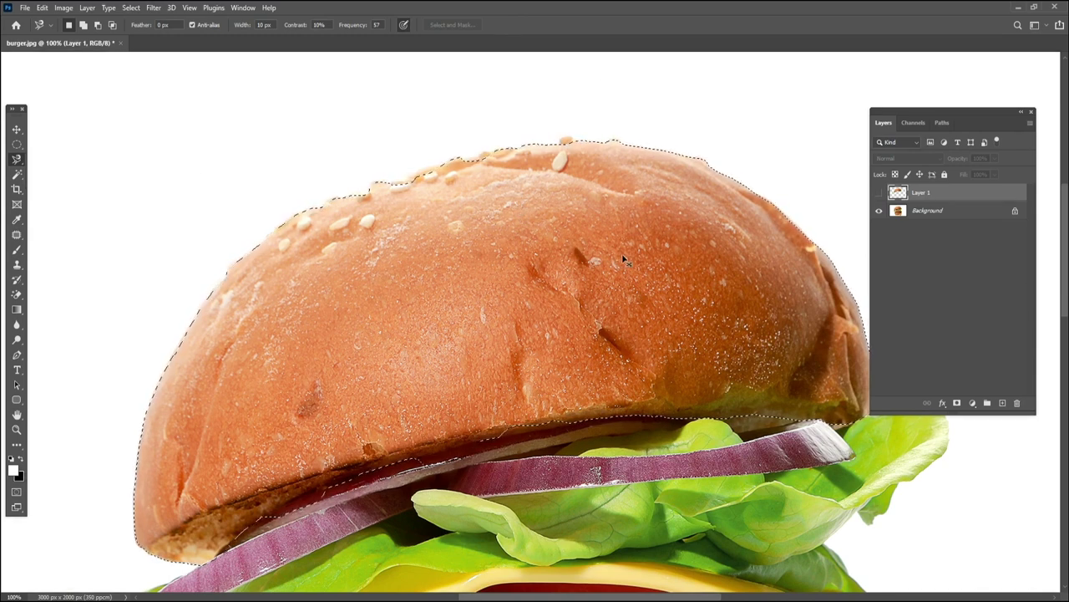
key("ctrl+d")
key("ctrl+0")
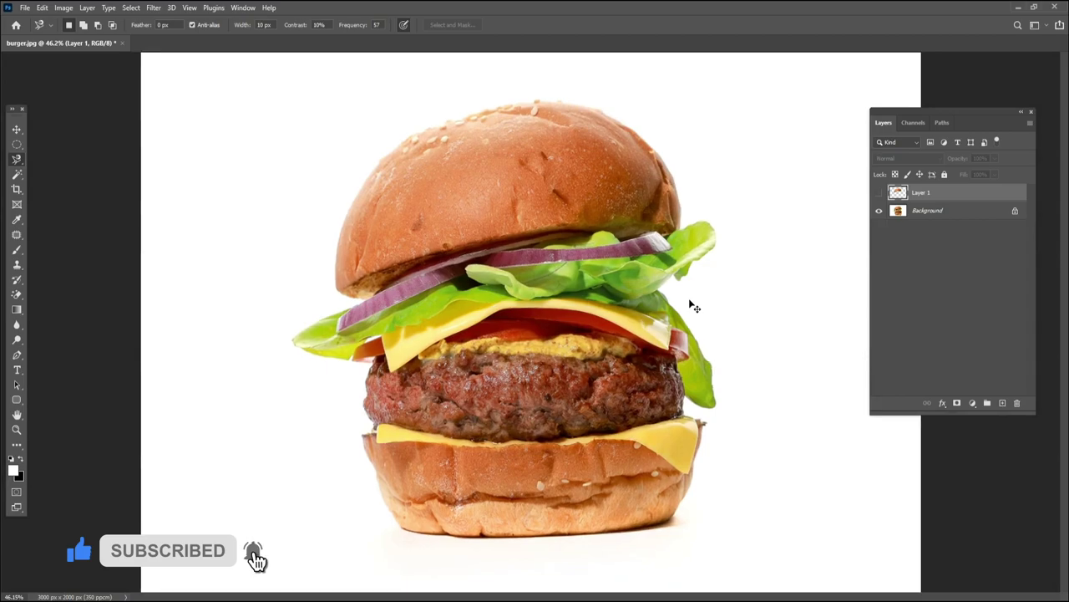
- Target the Background layer with Alt+[ and activate the Object Selection Tool
key("ctrl+plus")
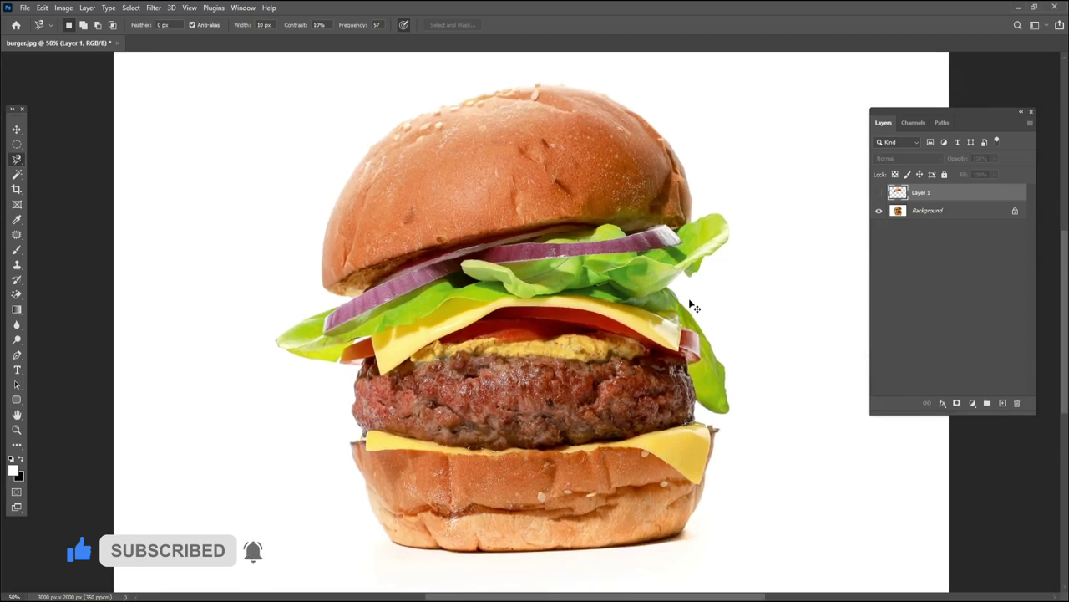
key("ctrl+plus")
key("ctrl+plus")
key("ctrl+plus")
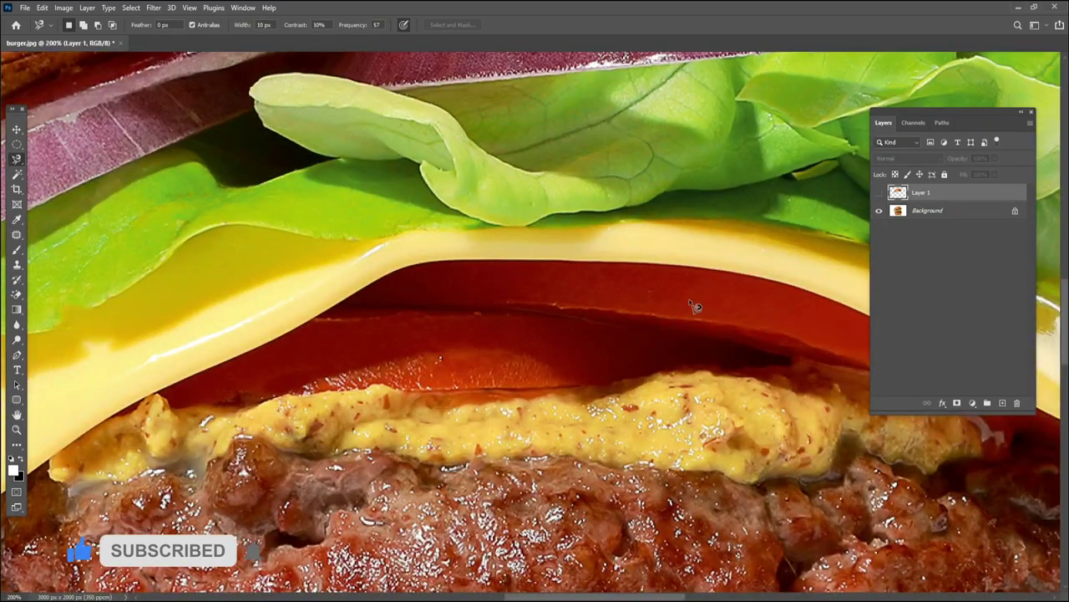
key("ctrl+minus")
key("ctrl+minus")
key("ctrl+minus")
key("ctrl+minus")
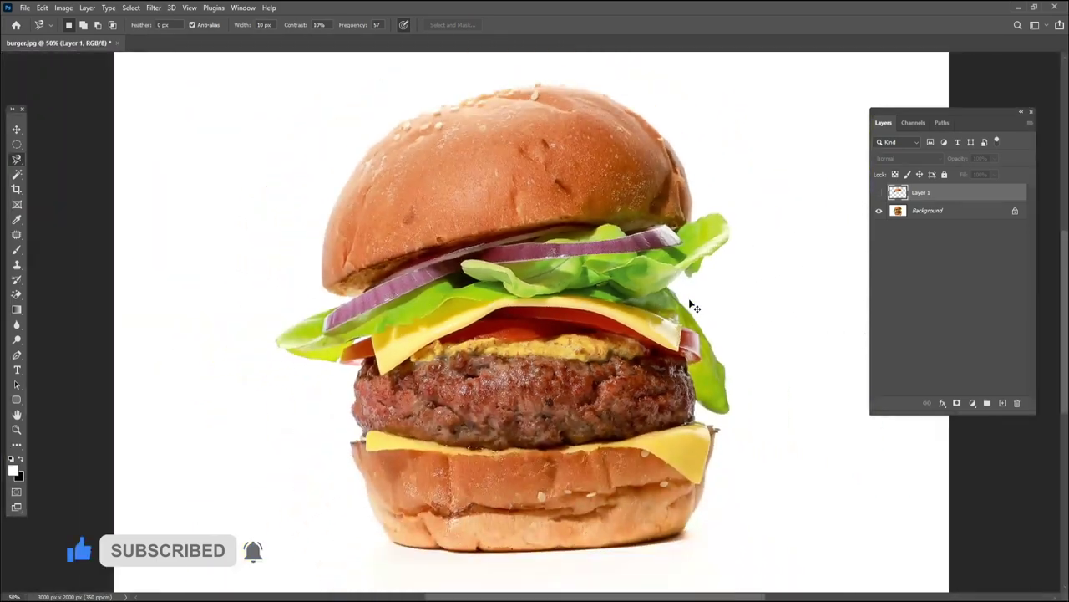
key("ctrl+minus")
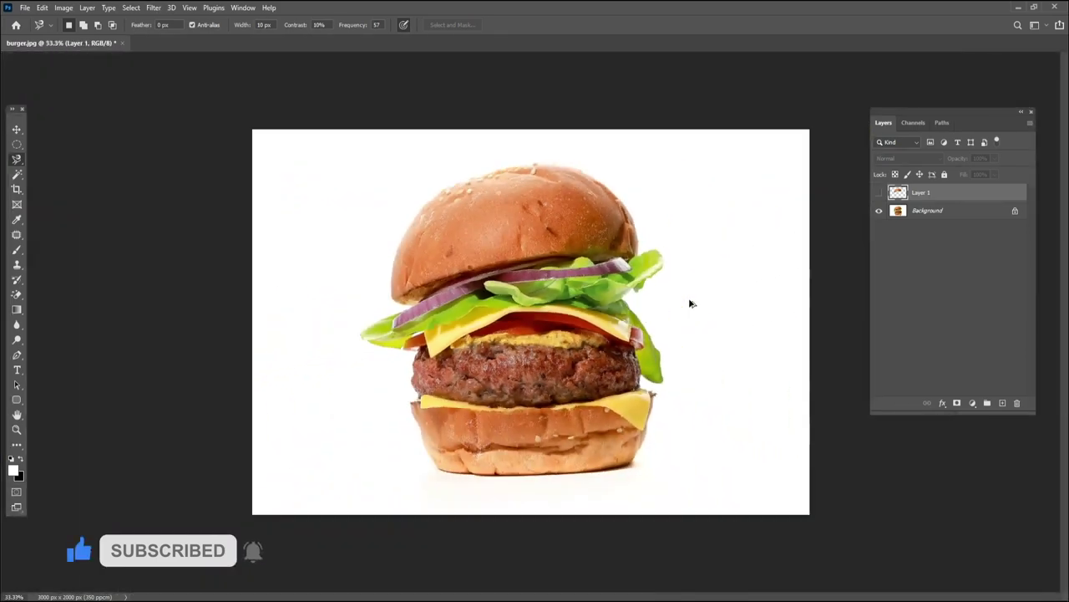
key("ctrl+1")
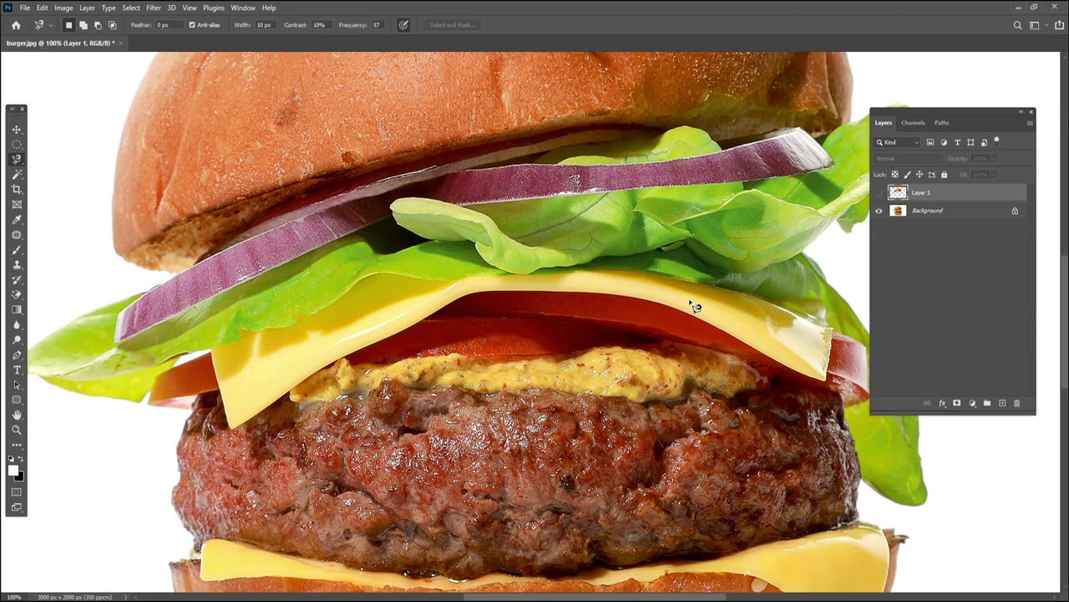
key("ctrl+0")
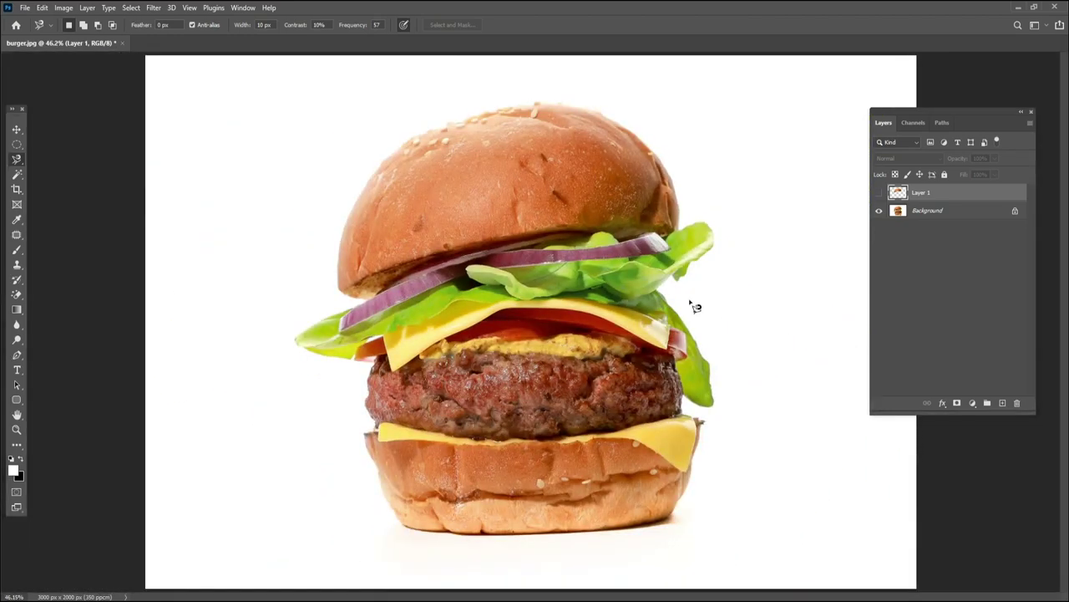
key("alt+bracketleft")
key("w")
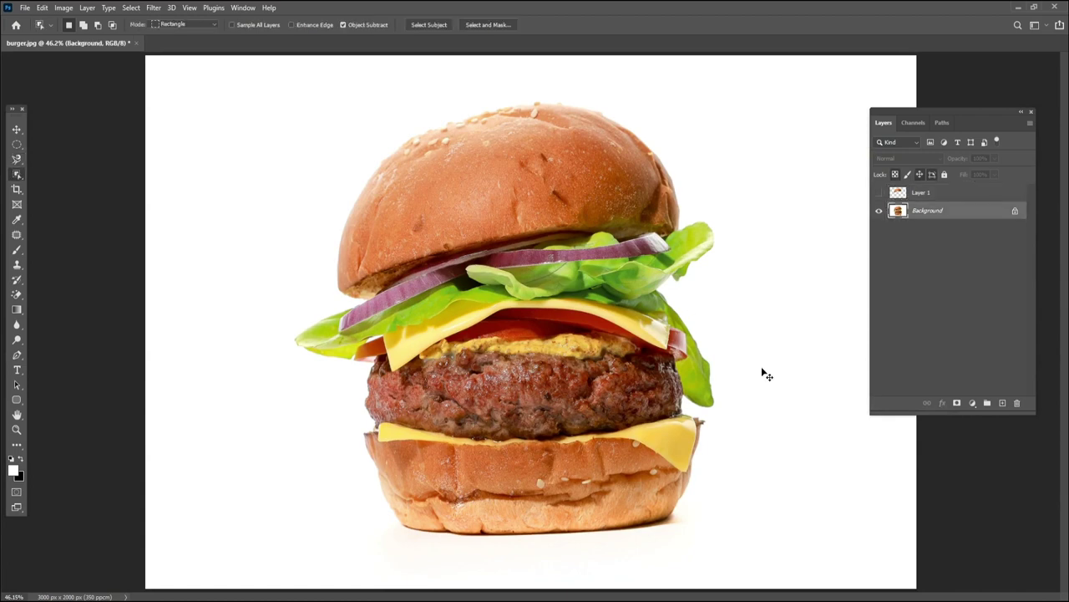
- Switch to the Magic Wand, delete Layer 1, and unlock Background into Layer 0
right_click(15, 176)
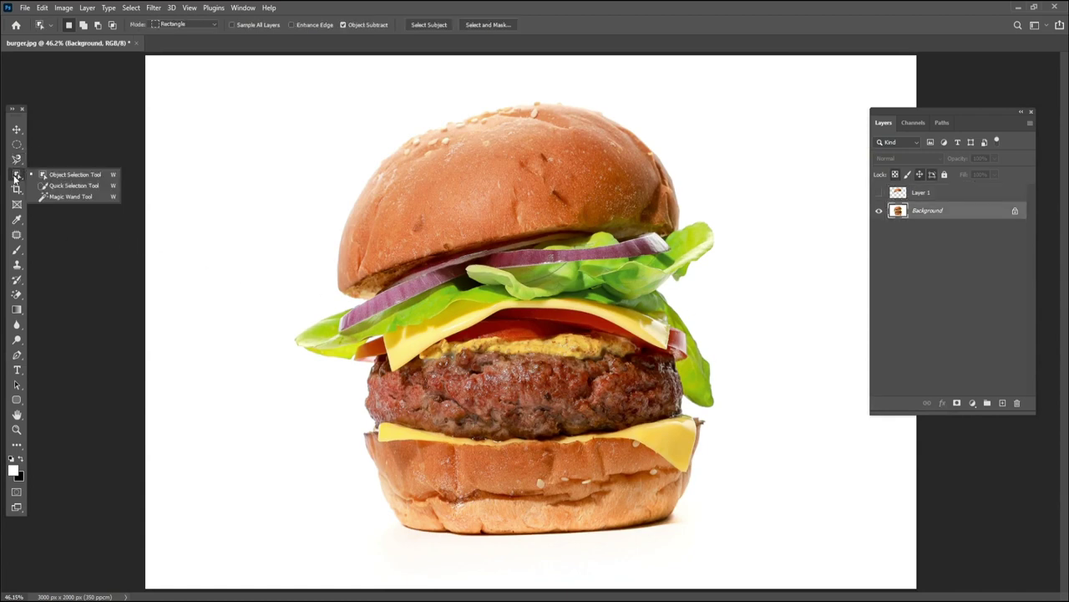
left_click(68, 198)
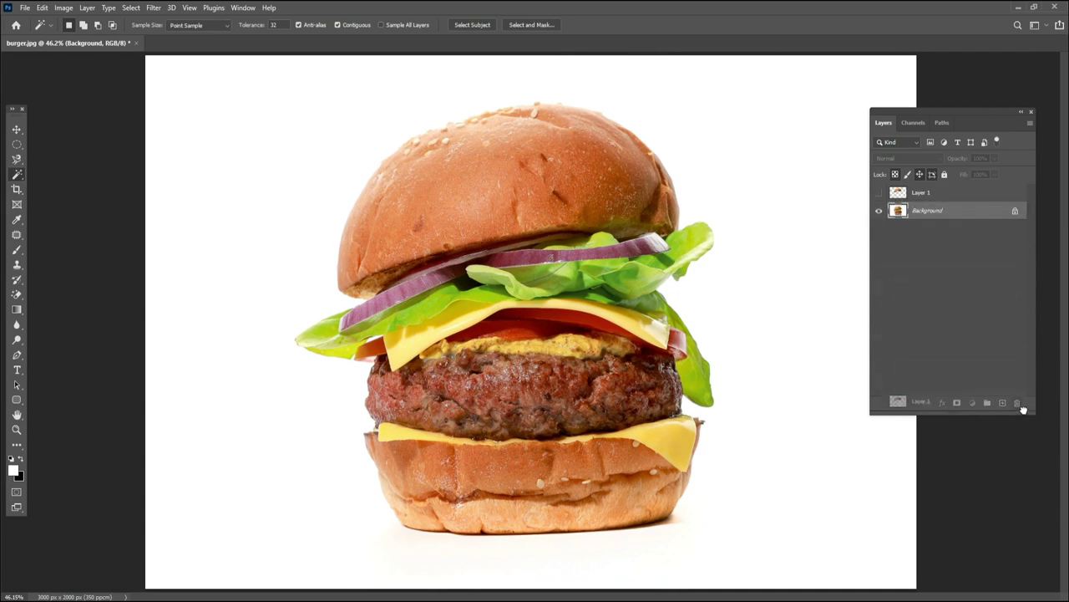
left_click_drag(928, 193, 1017, 403)
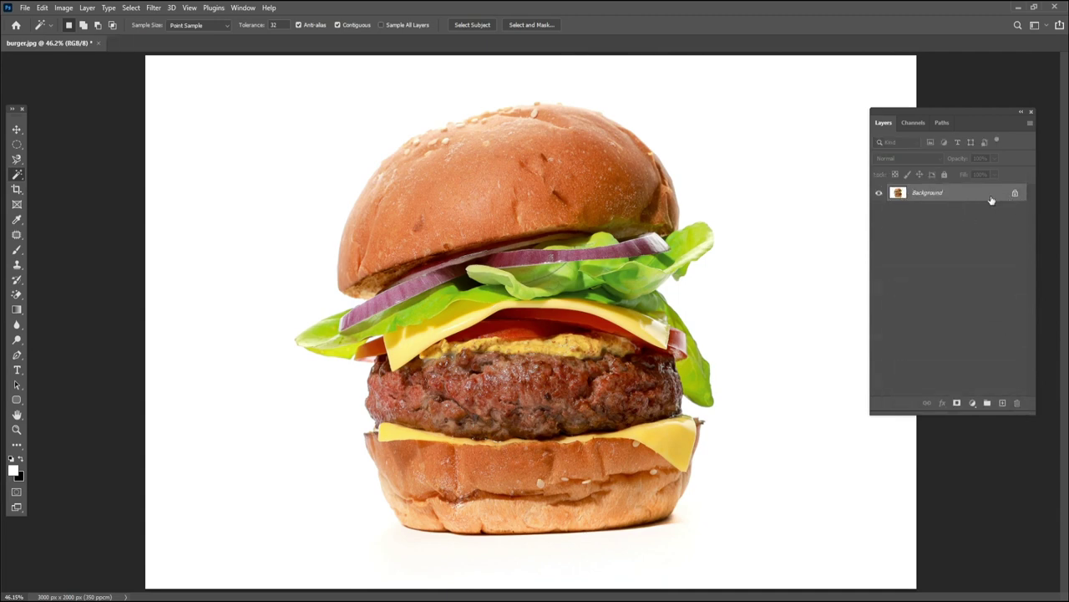
left_click(1016, 193)
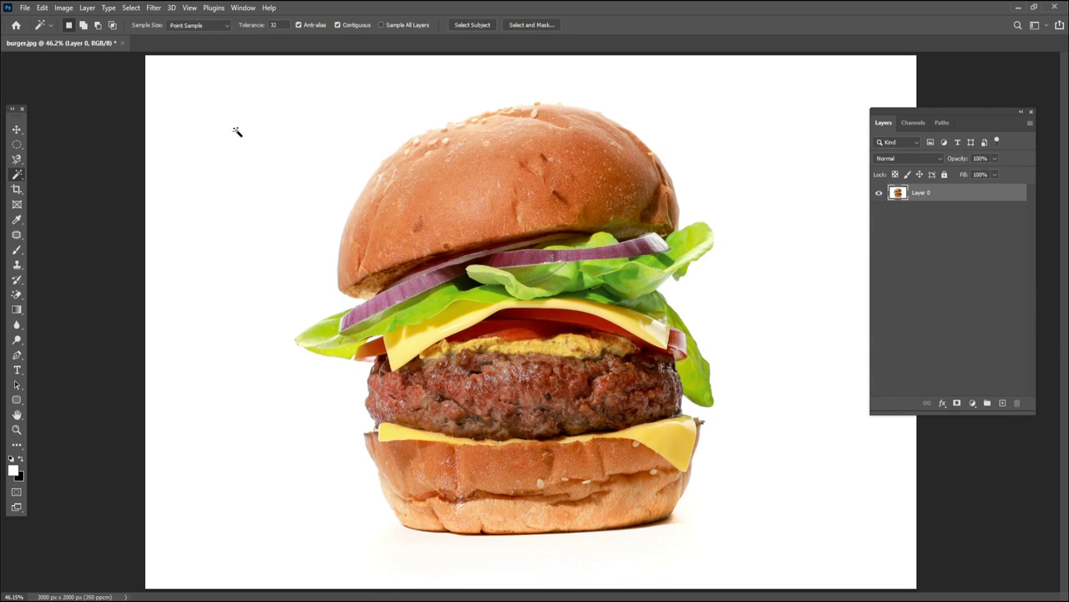
left_click(827, 118)
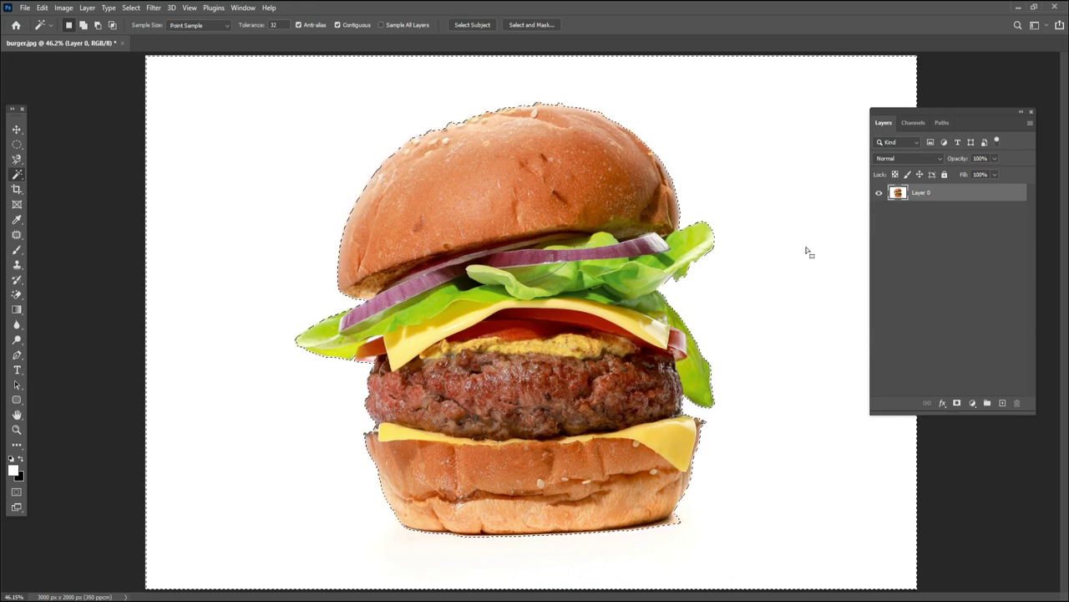
key("Delete")
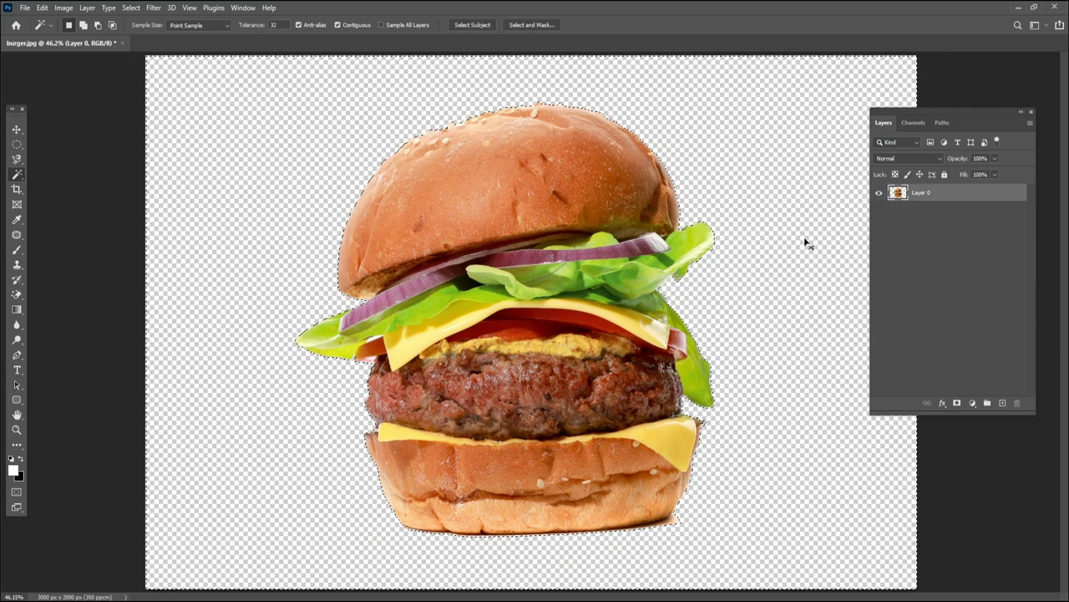
key("ctrl+d")
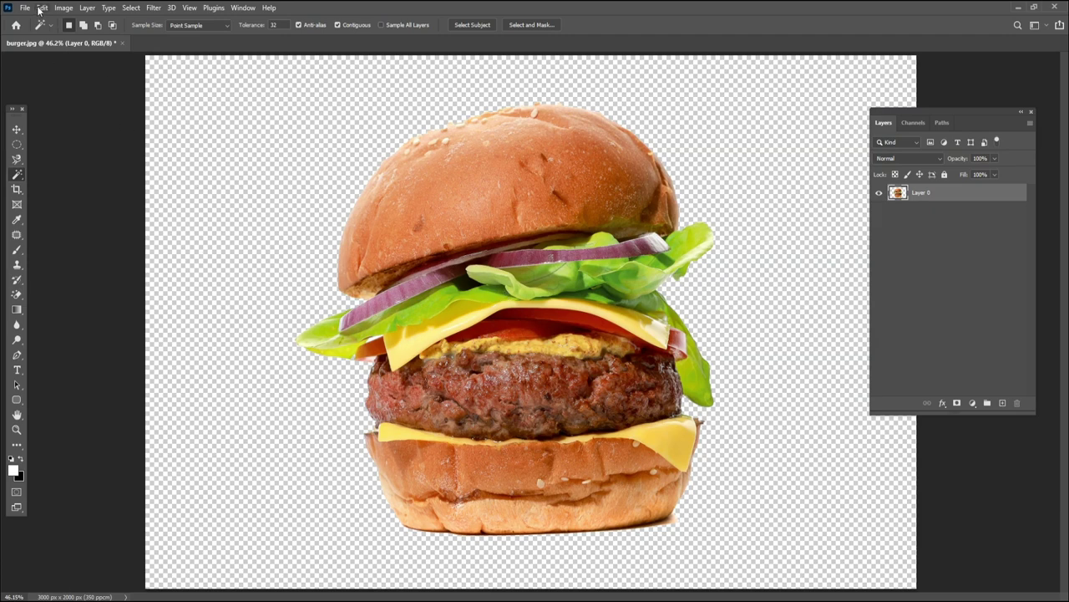
left_click(41, 9)
left_click(115, 22)
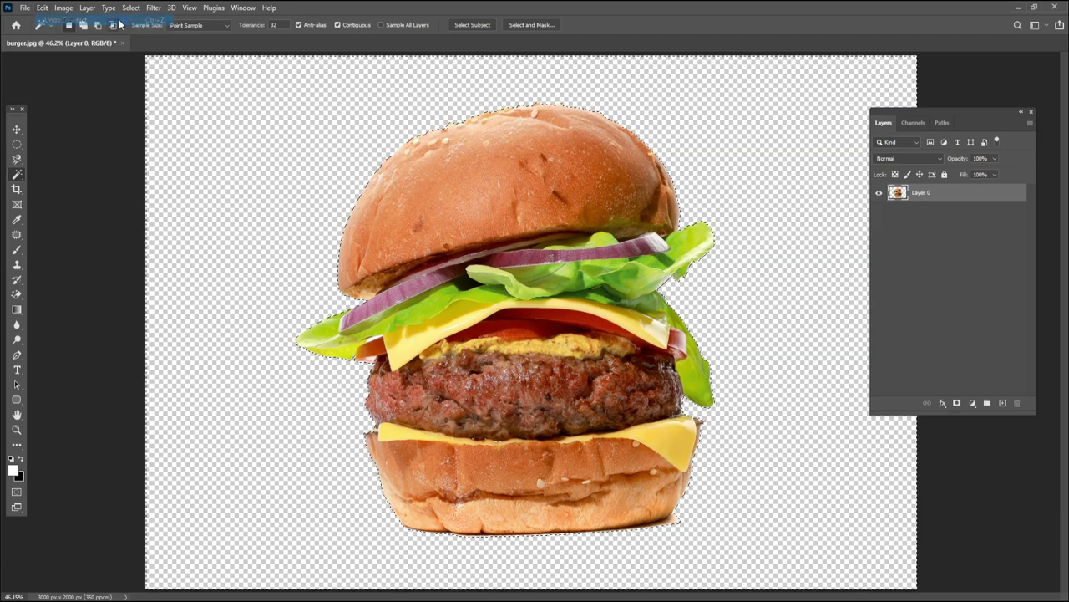
left_click(41, 8)
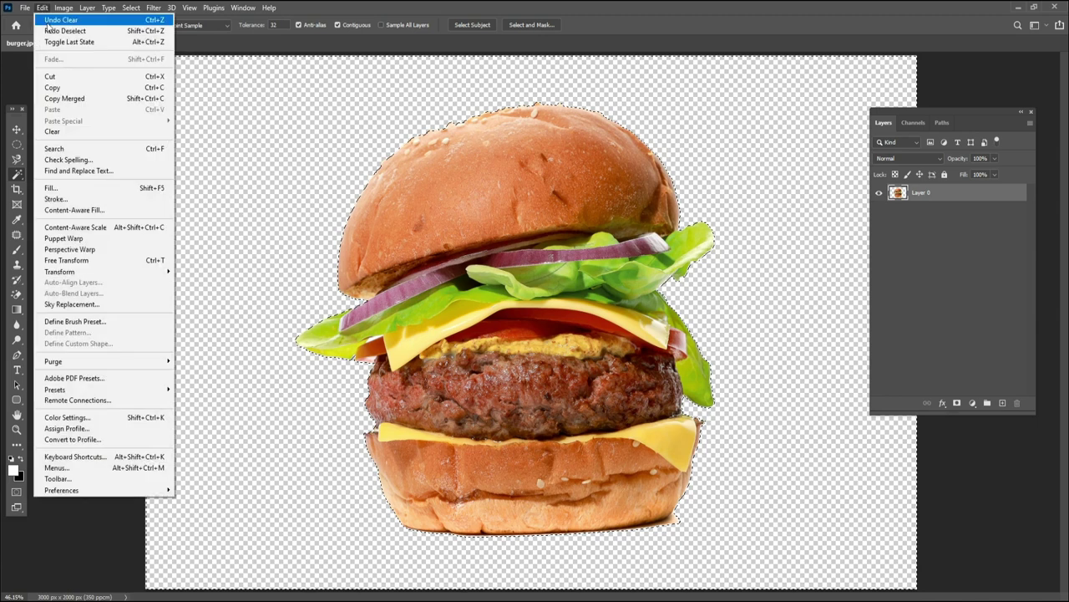
left_click(100, 20)
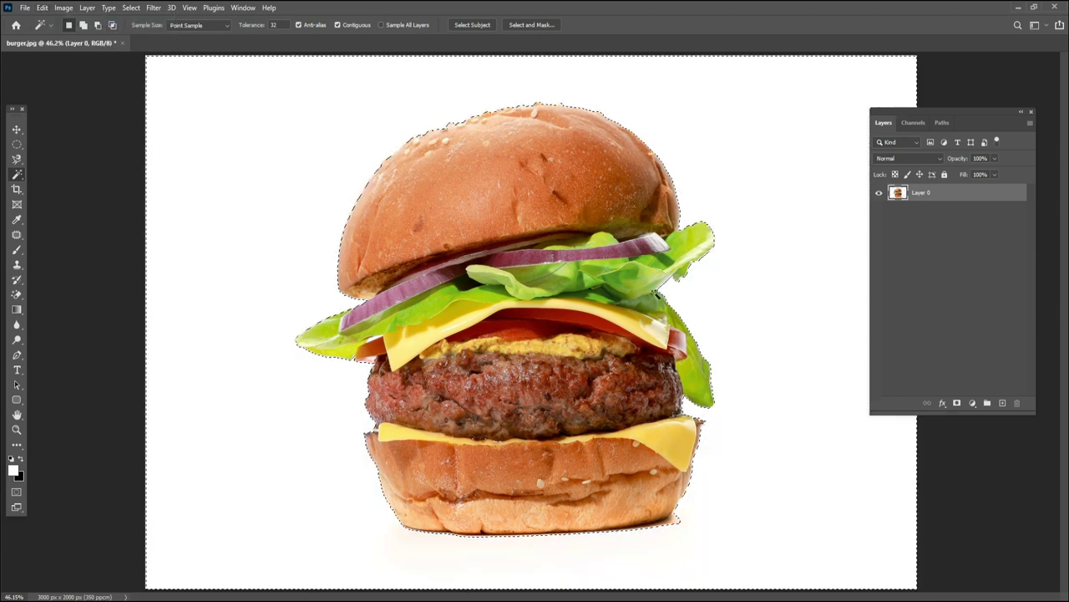
key("ctrl+d")
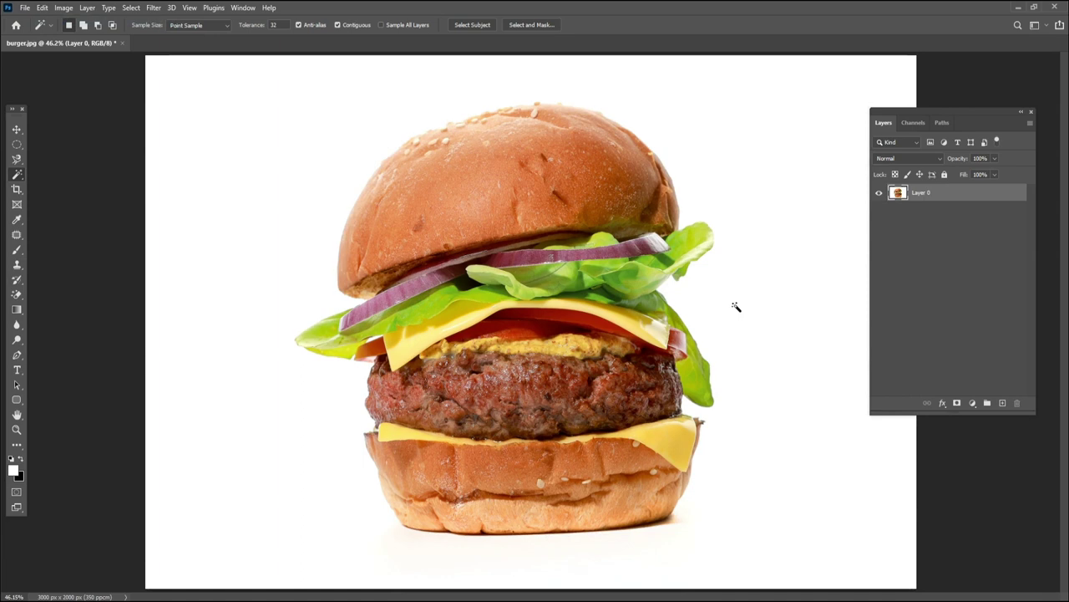
left_click(41, 7)
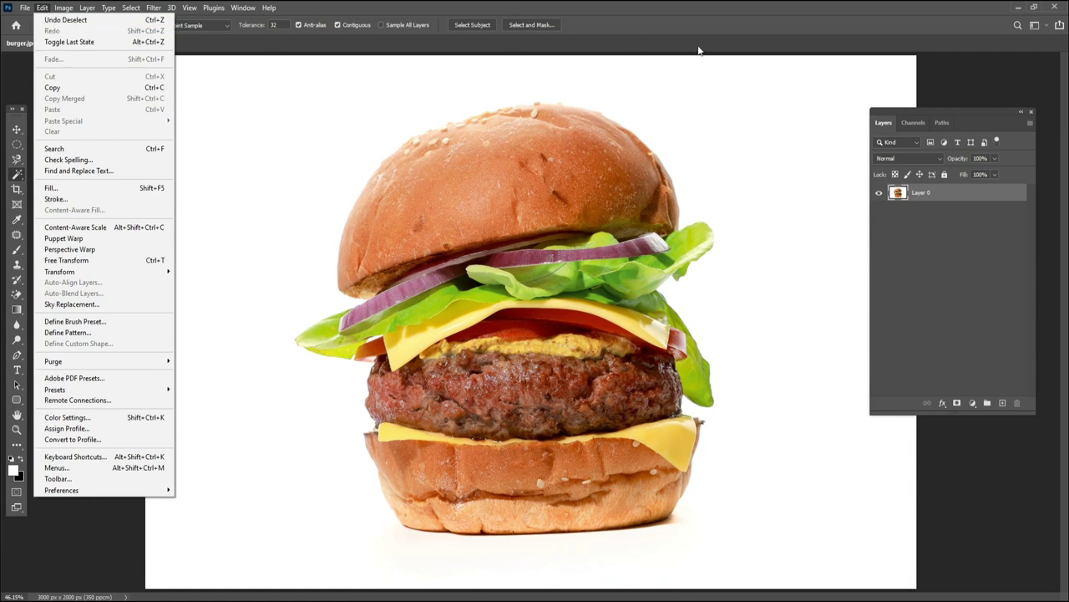
left_click(701, 94)
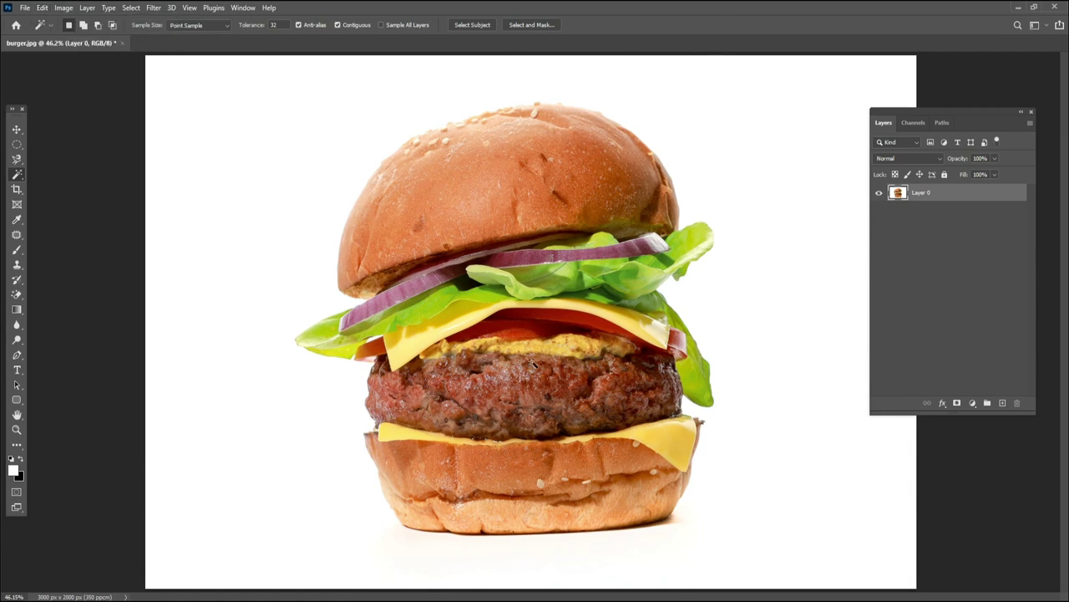
- With the Quick Selection Tool, paint a selection over the right-hand lettuce leaf and its lower edge
right_click(17, 175)
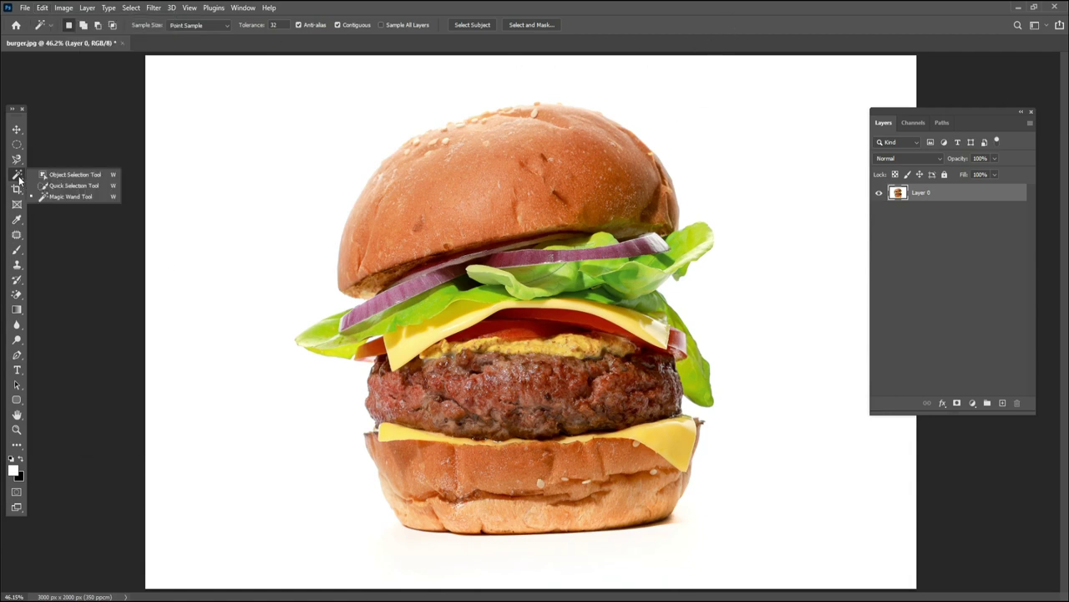
left_click(80, 188)
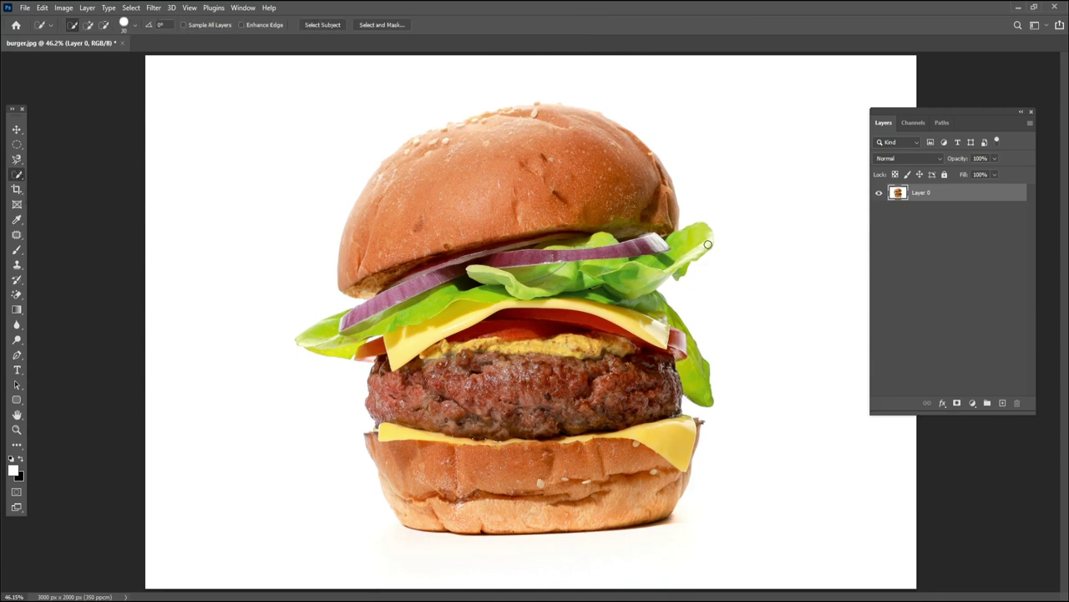
mouse_move(708, 244)
left_mouse_down()
mouse_move(622, 288)
mouse_move(518, 280)
mouse_move(505, 294)
left_mouse_up()
key("alt")
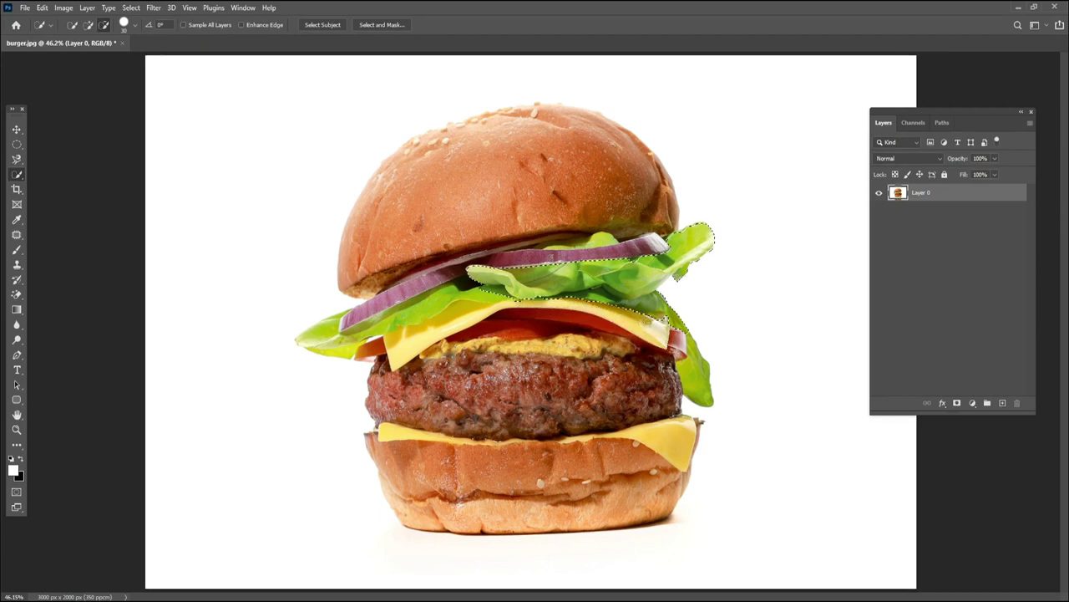
key("alt")
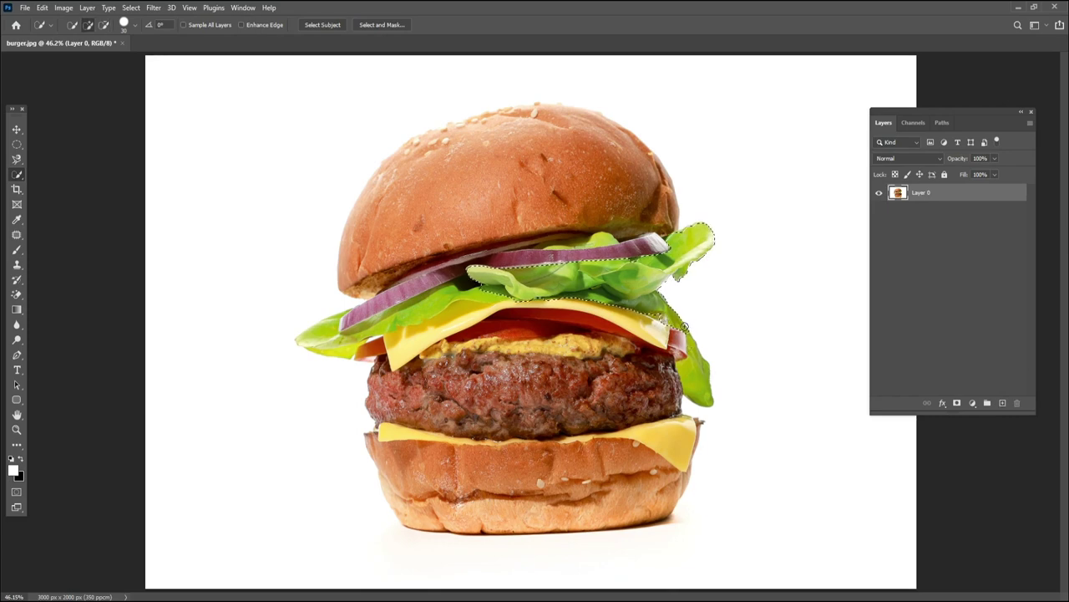
left_click_drag(659, 315, 709, 408)
- Extend the selection over the left lettuce, subtract the cheese, then deselect everything
left_click_drag(466, 297, 447, 310)
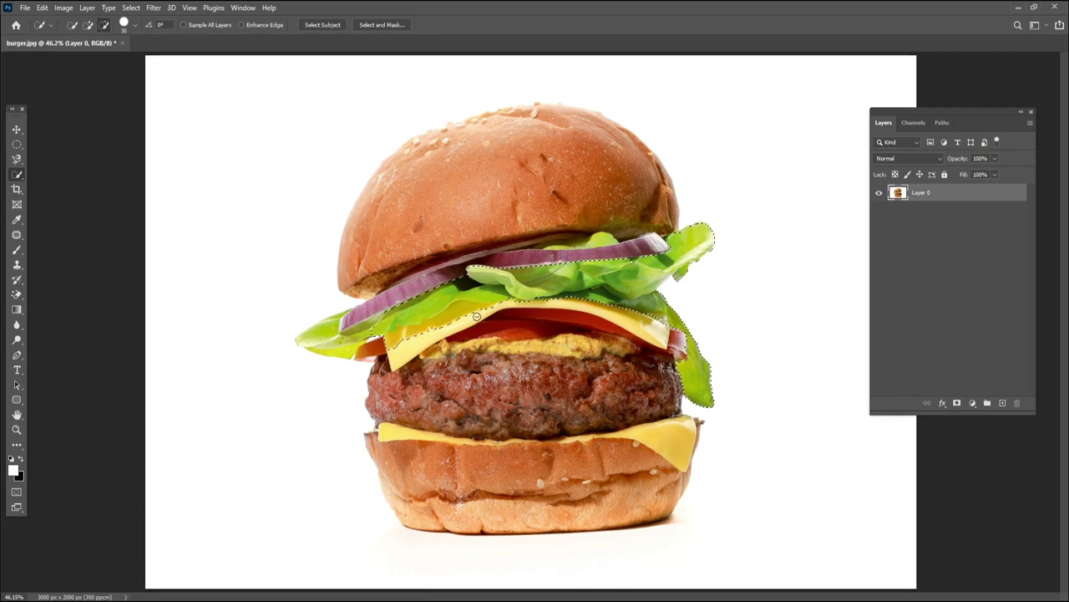
left_click_drag(477, 316, 391, 351)
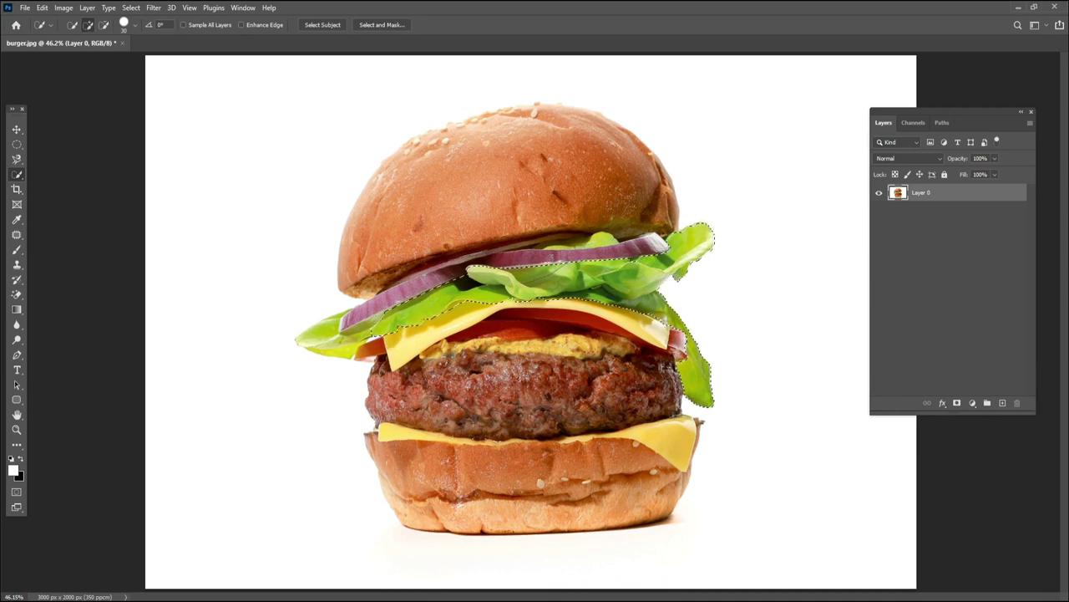
key("ctrl+d")
right_click(17, 173)
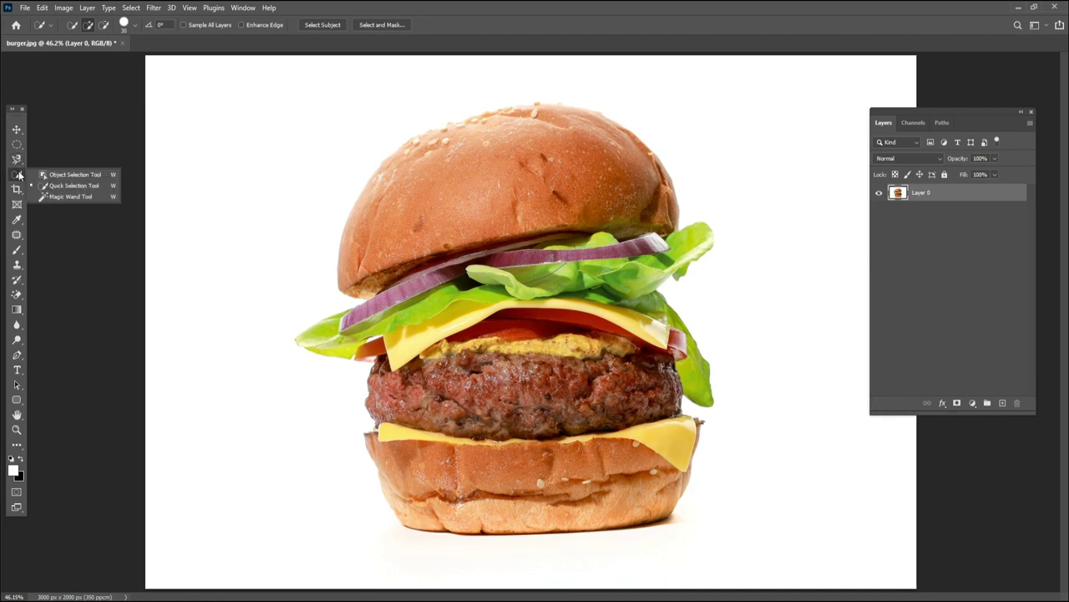
- Use Object Selection box drags to test the top bun, then select the whole beef patty
left_click(87, 176)
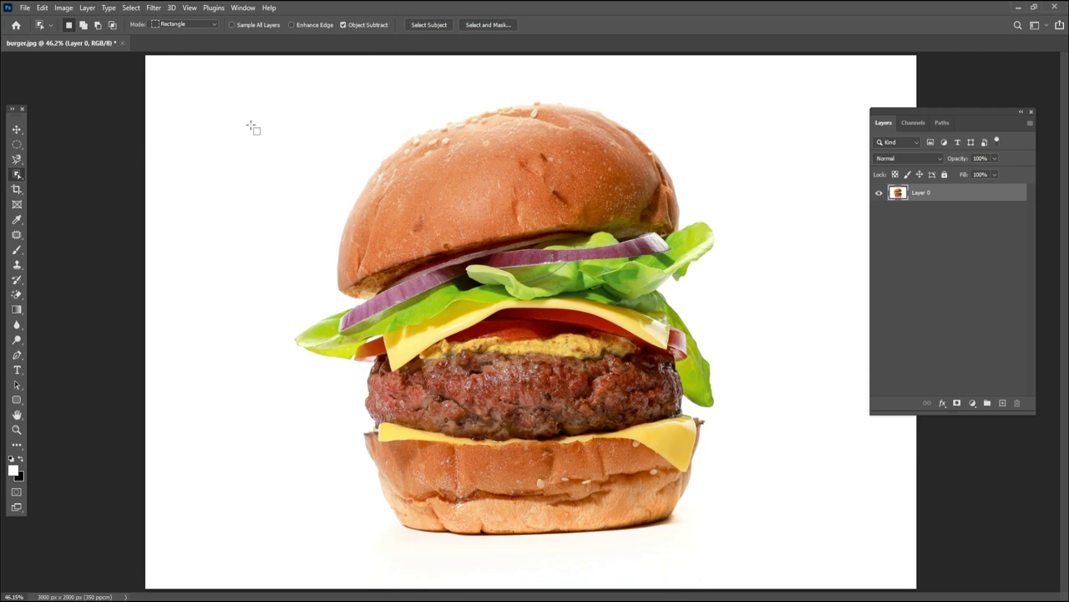
left_click_drag(298, 81, 740, 260)
key("ctrl+d")
left_click_drag(341, 342, 709, 448)
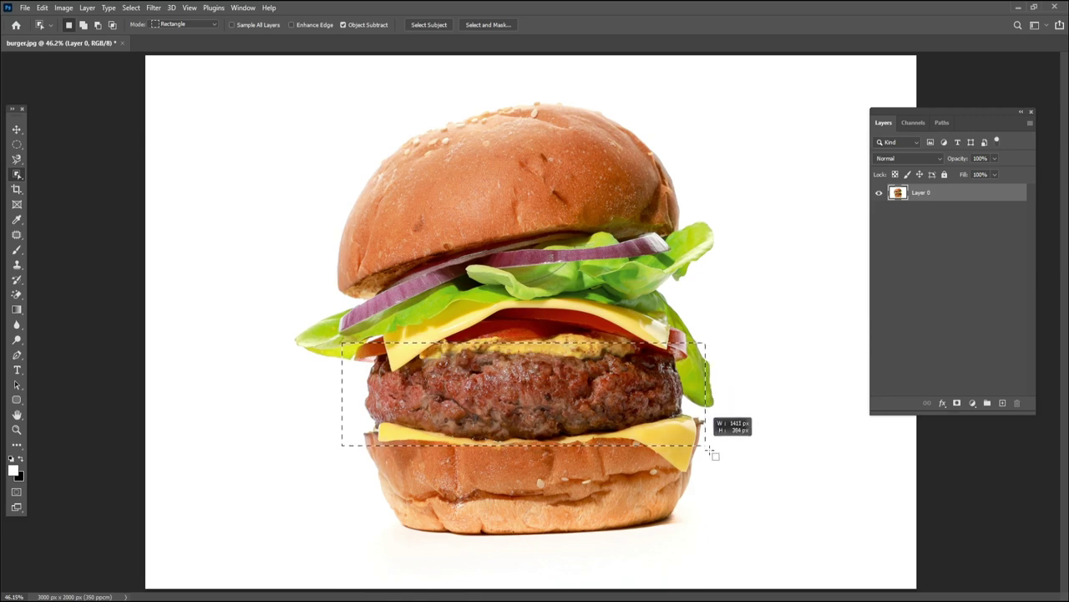
left_click_drag(710, 451, 775, 450)
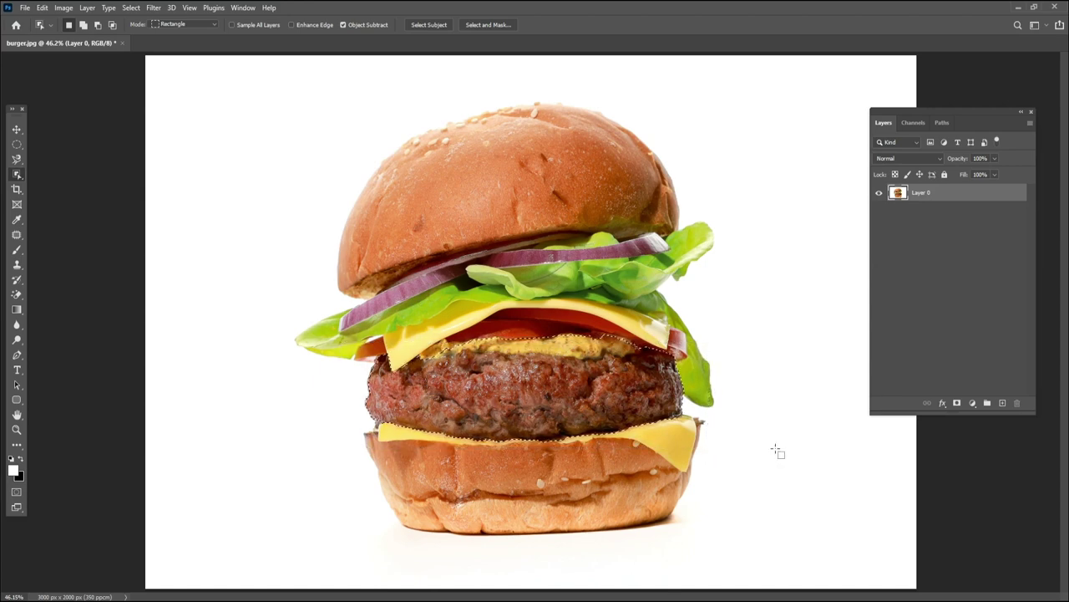
key("v")
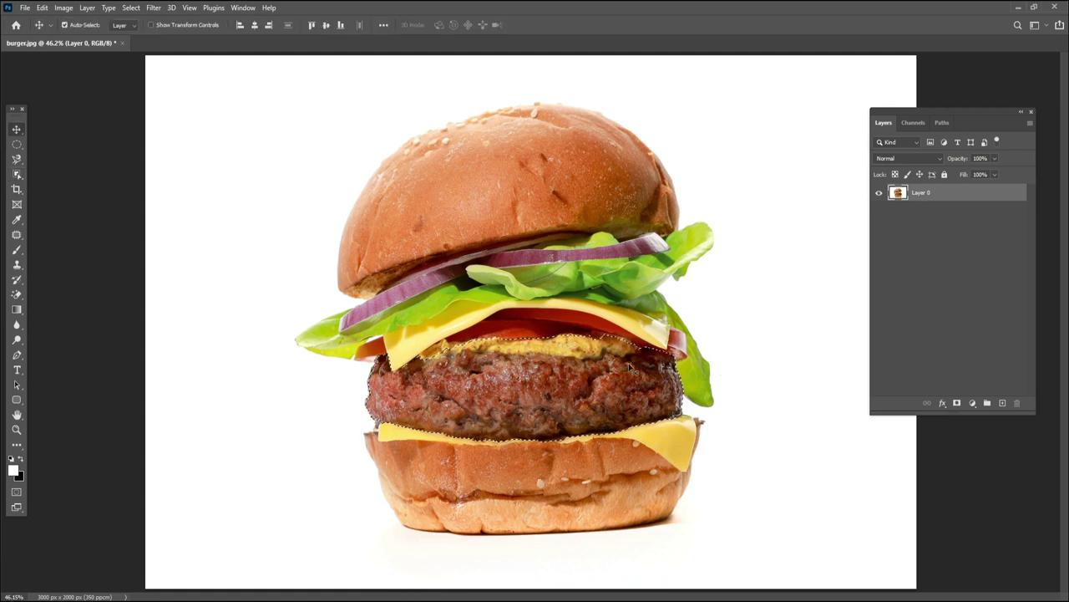
left_click(17, 158)
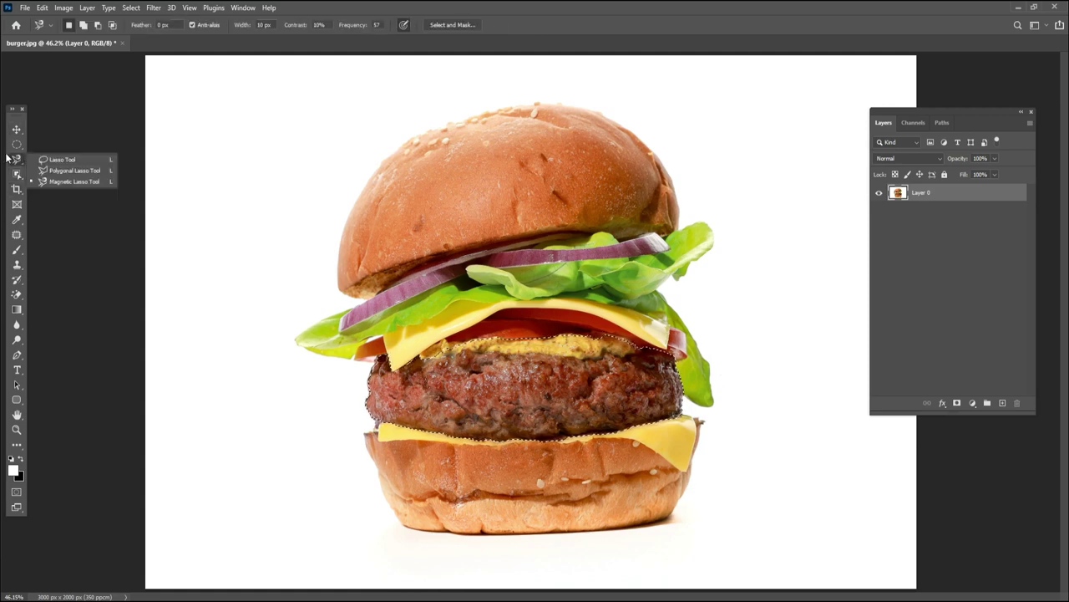
left_click(20, 179)
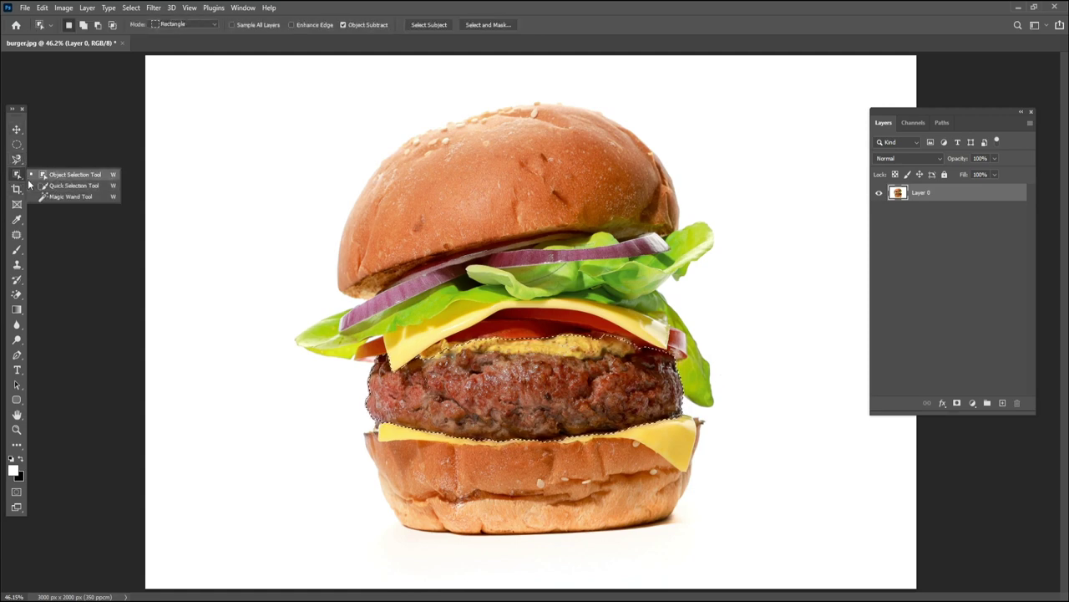
left_click(60, 179)
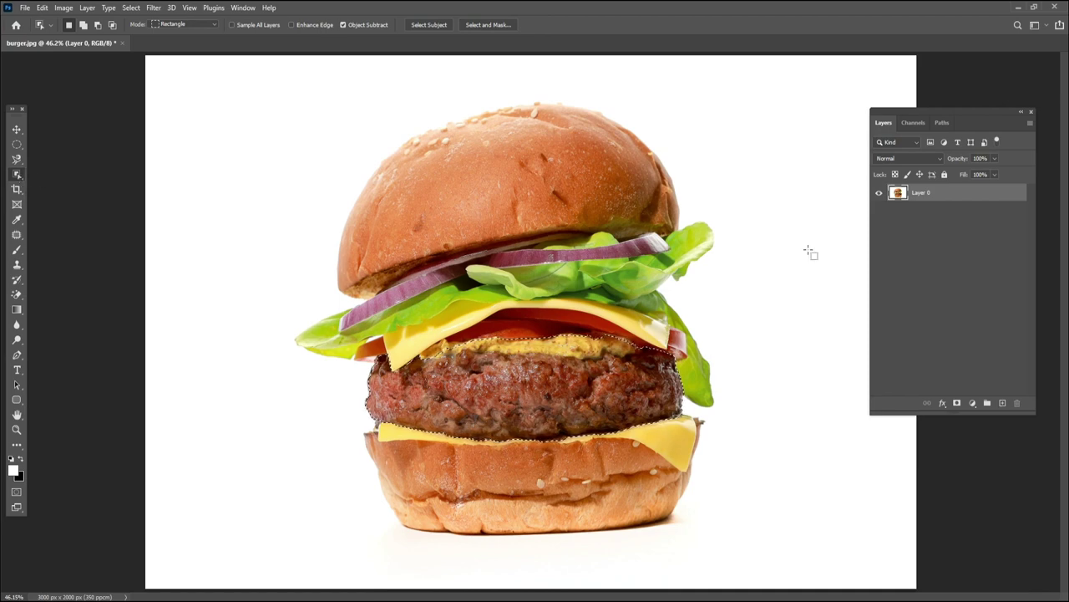